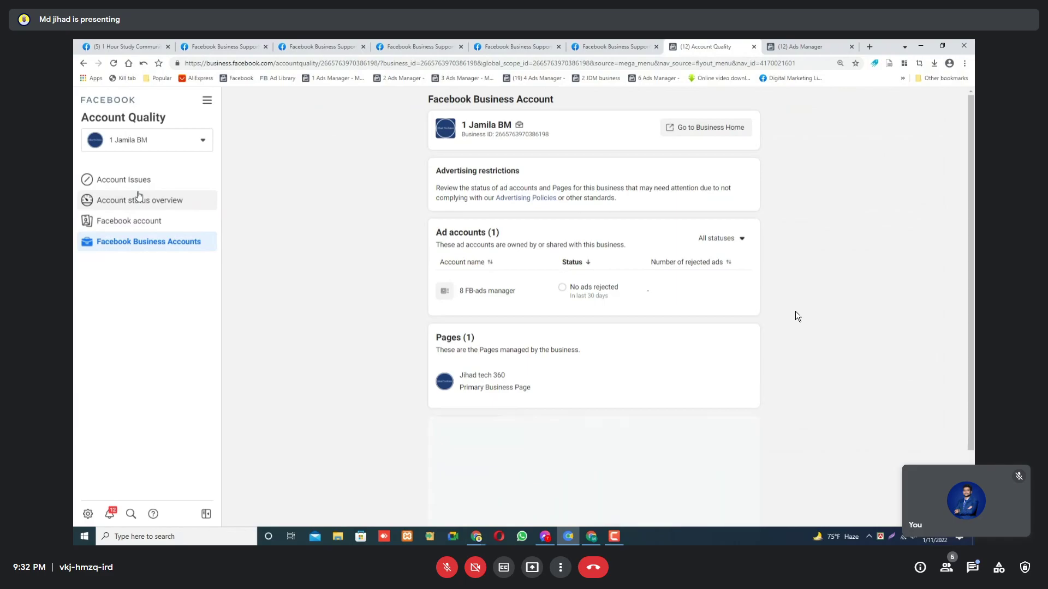
# Glance at the business tools list and the personal account's quality status, then return to the business overview.
pyautogui.click(206, 100)
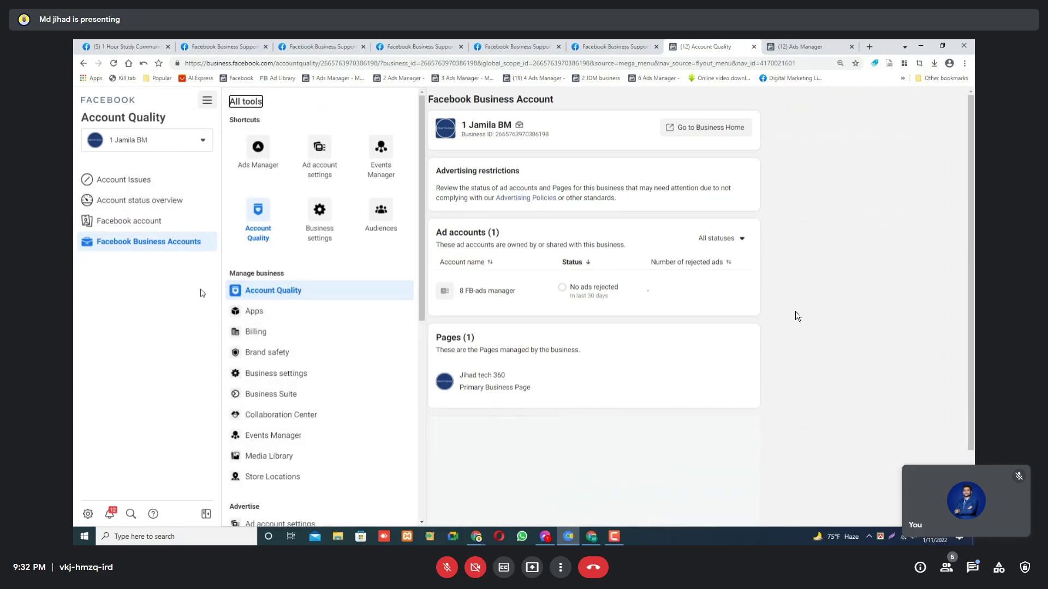
pyautogui.click(151, 293)
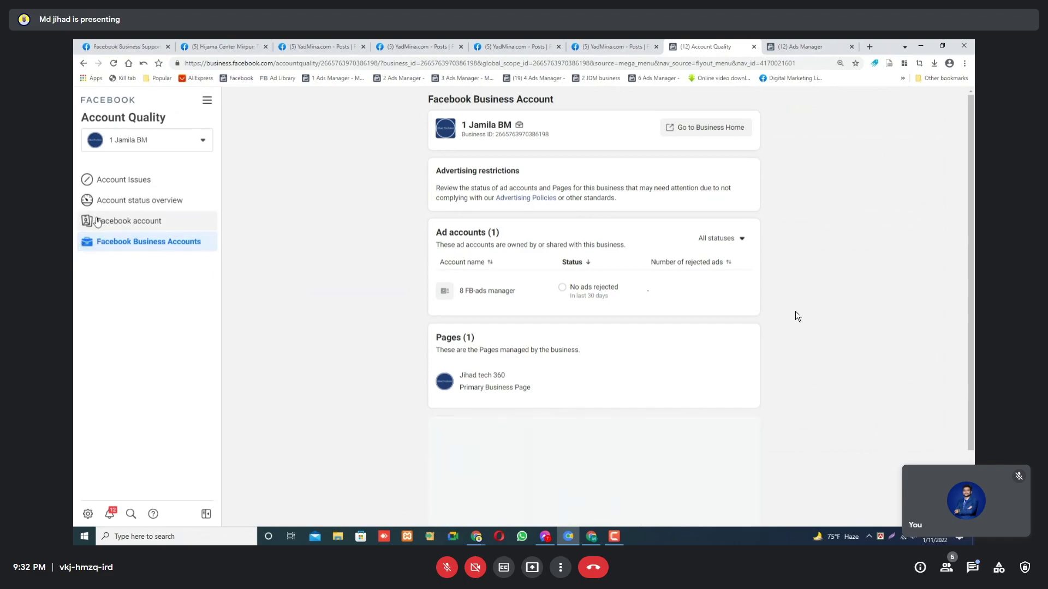
pyautogui.click(117, 224)
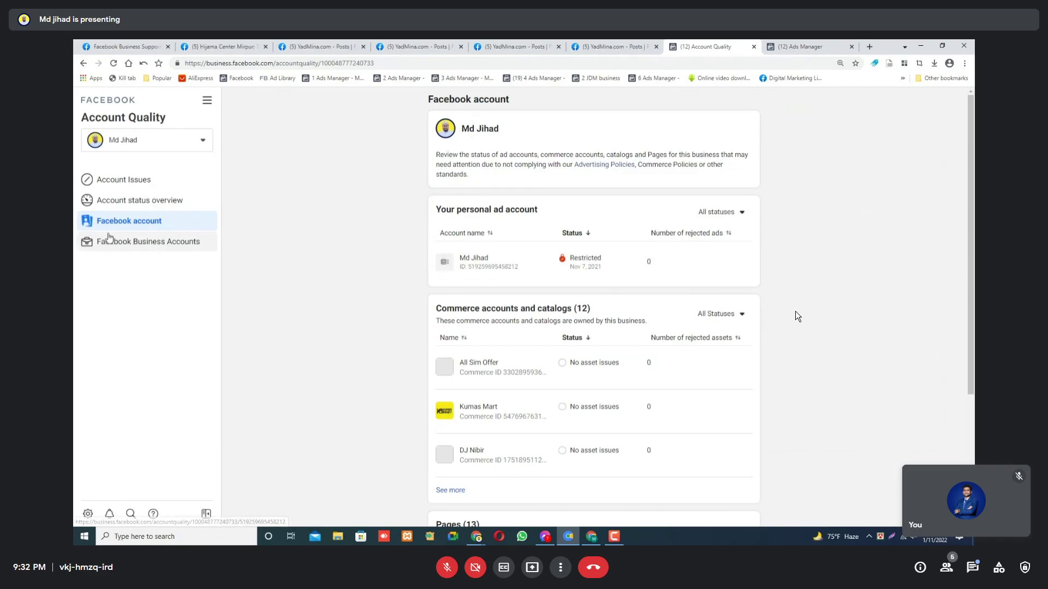
pyautogui.click(134, 245)
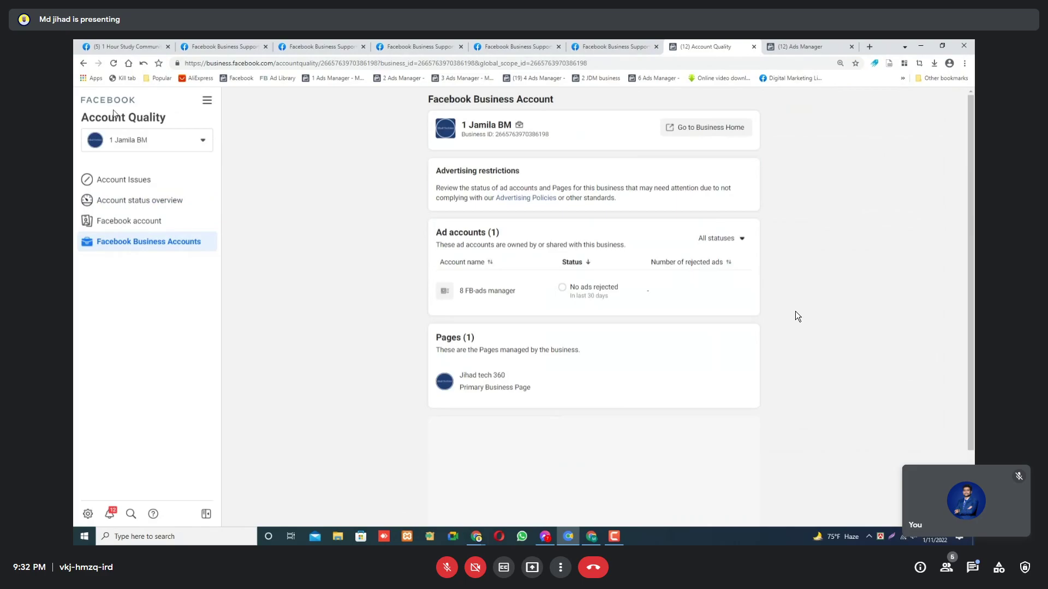
# Switch Account Quality to the personal account and open its restricted personal ad account.
pyautogui.click(146, 140)
pyautogui.scroll(-2, 145, 327)
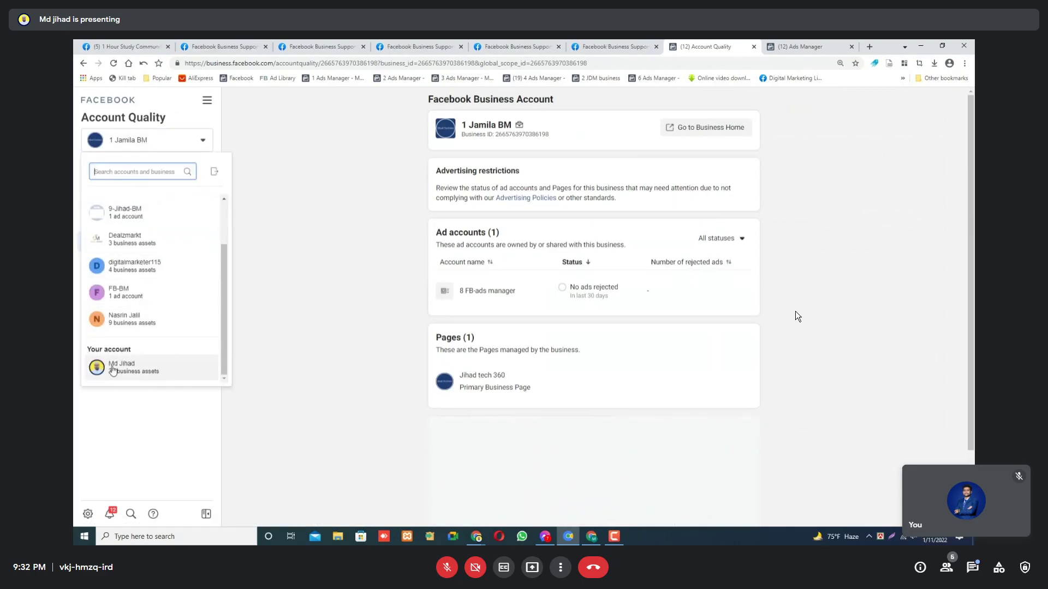
pyautogui.moveTo(181, 371)
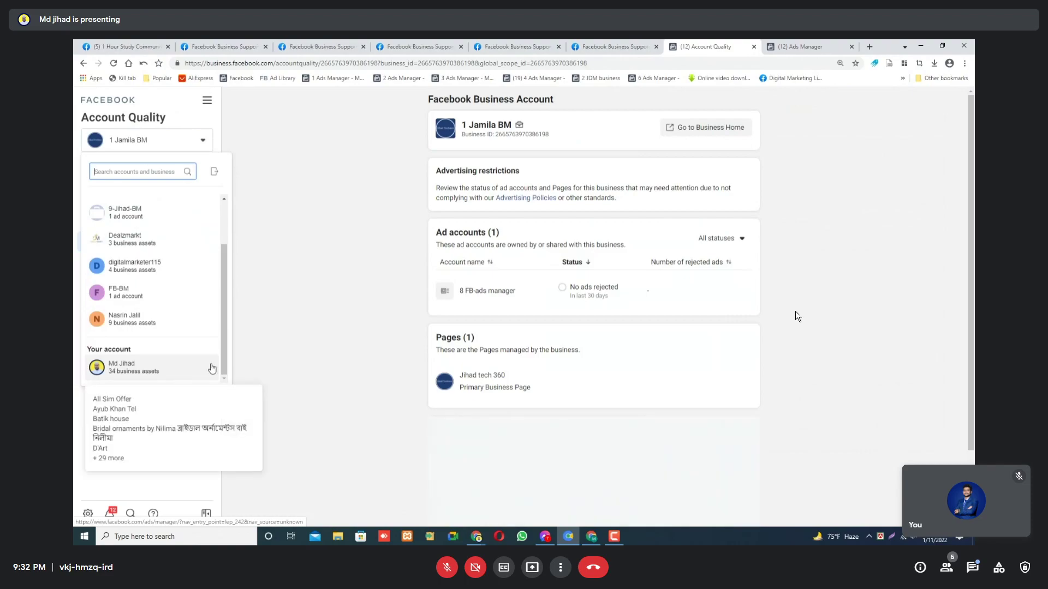
pyautogui.scroll(2, 191, 366)
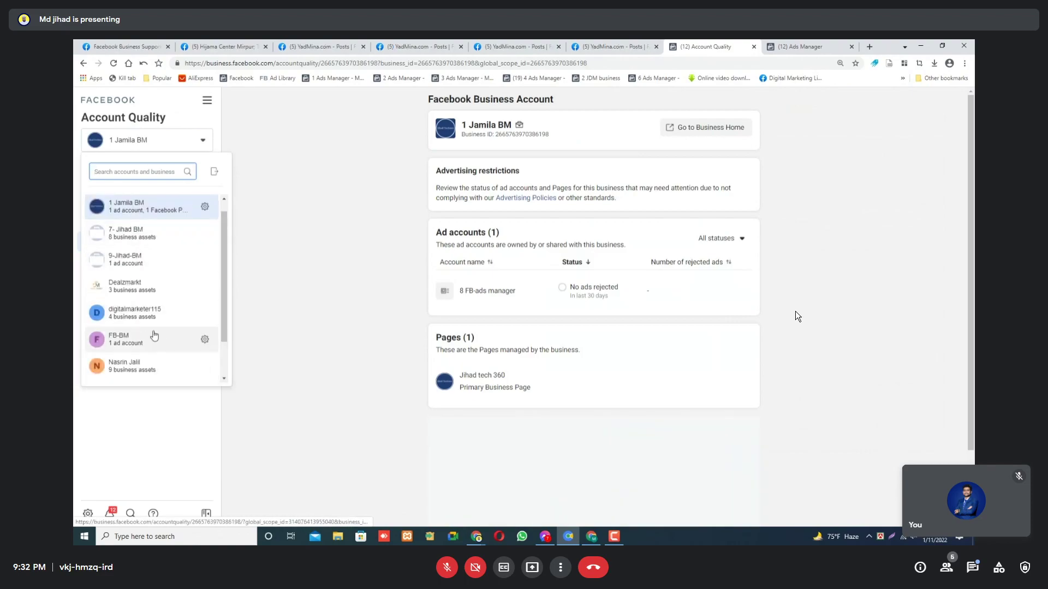
pyautogui.click(388, 244)
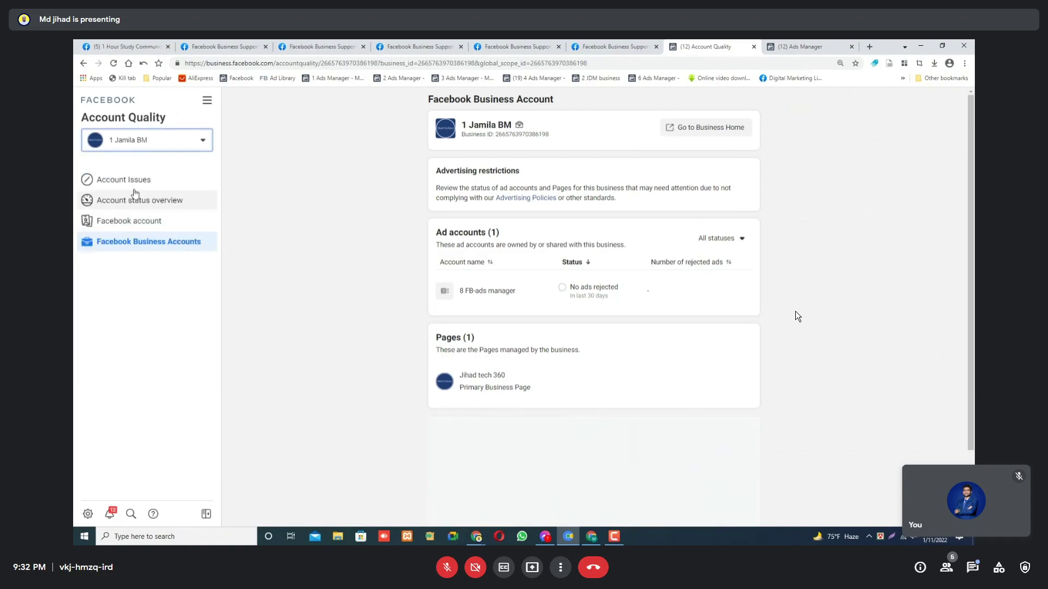
pyautogui.click(140, 140)
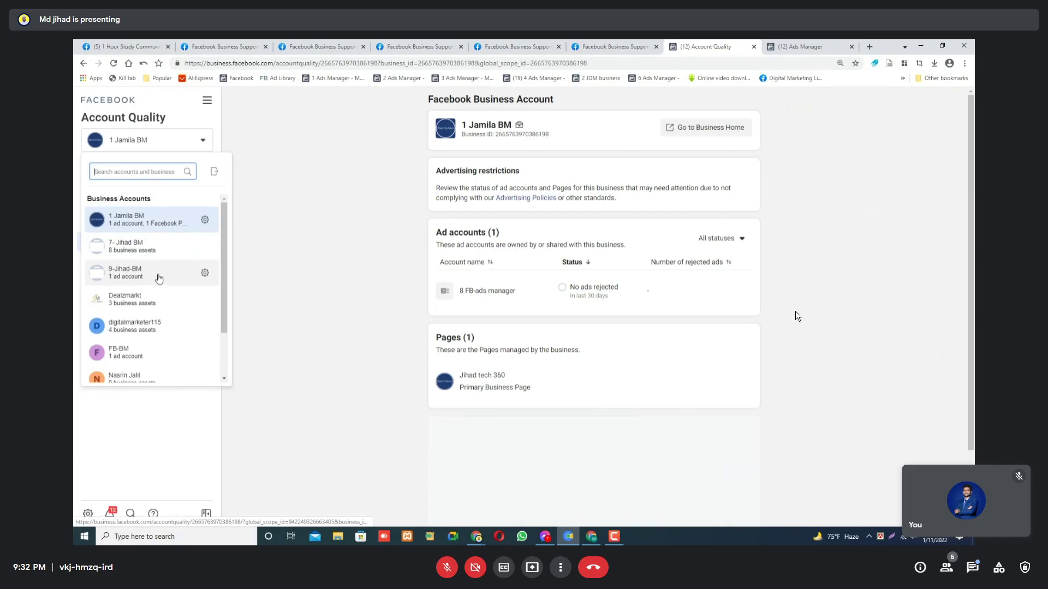
pyautogui.moveTo(159, 279)
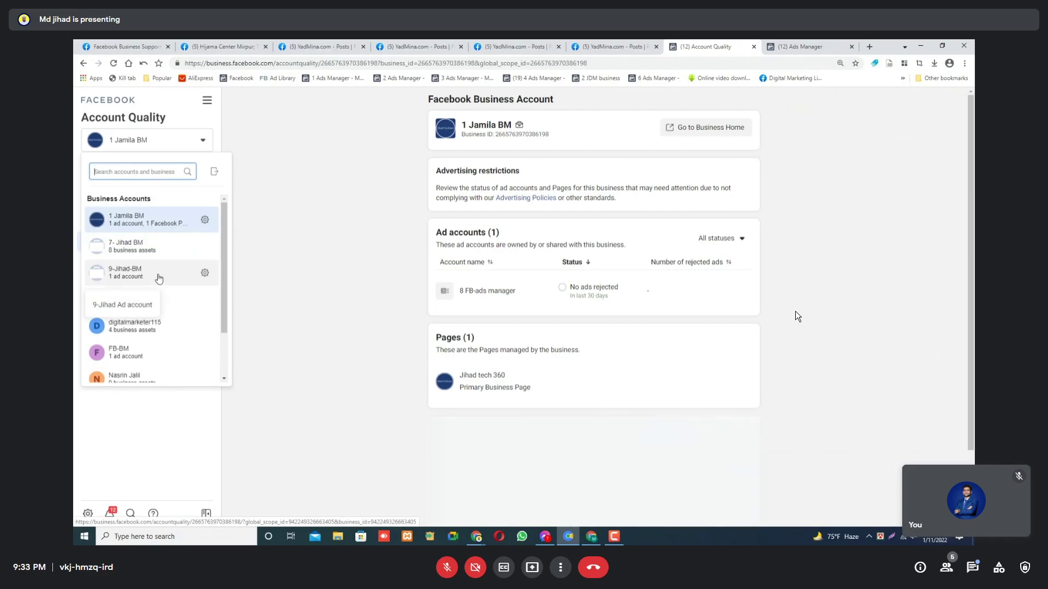
pyautogui.scroll(-2, 159, 279)
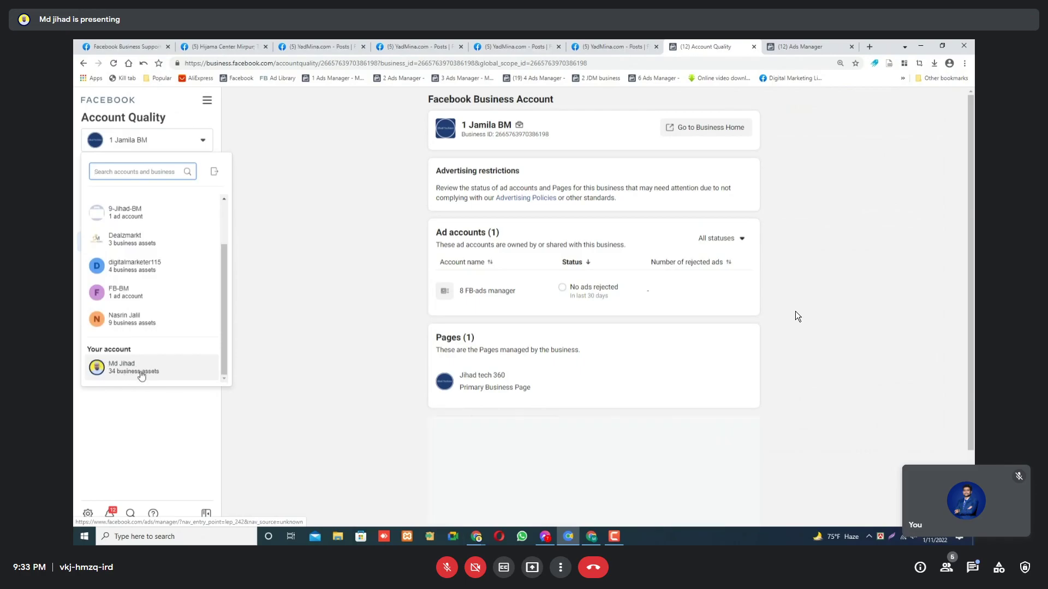
pyautogui.click(141, 375)
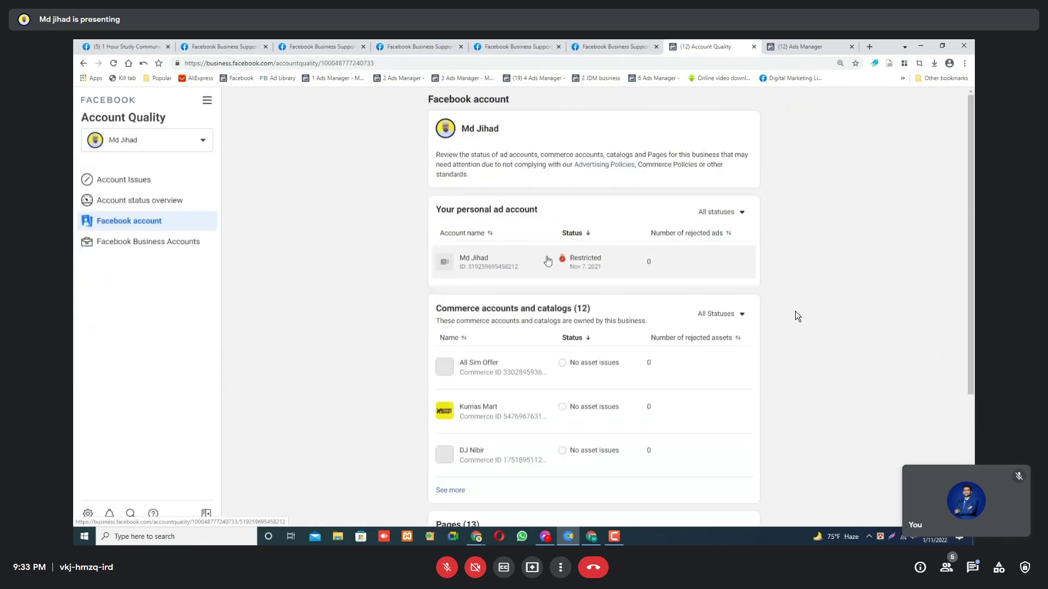
pyautogui.click(548, 261)
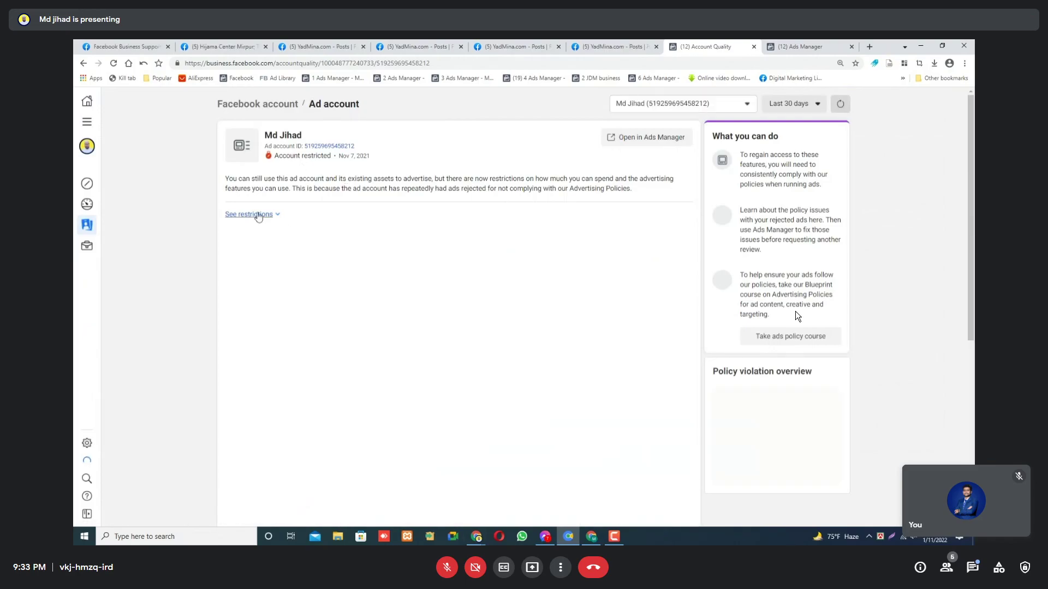
# Expand the ad account's full restriction list, then bring the Canva presentation forward.
pyautogui.click(256, 214)
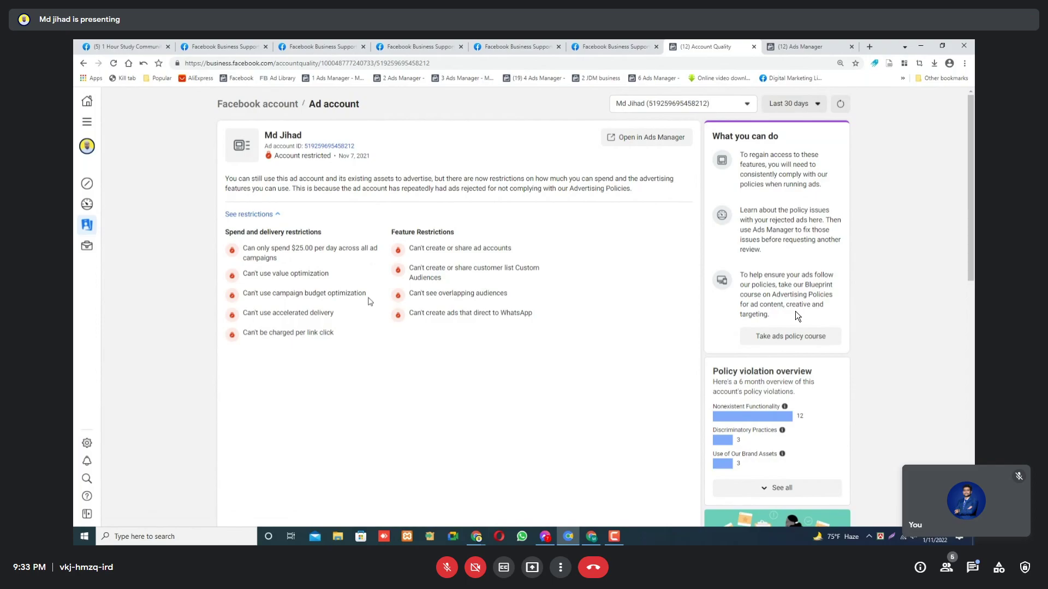
pyautogui.moveTo(483, 536)
pyautogui.click(419, 478)
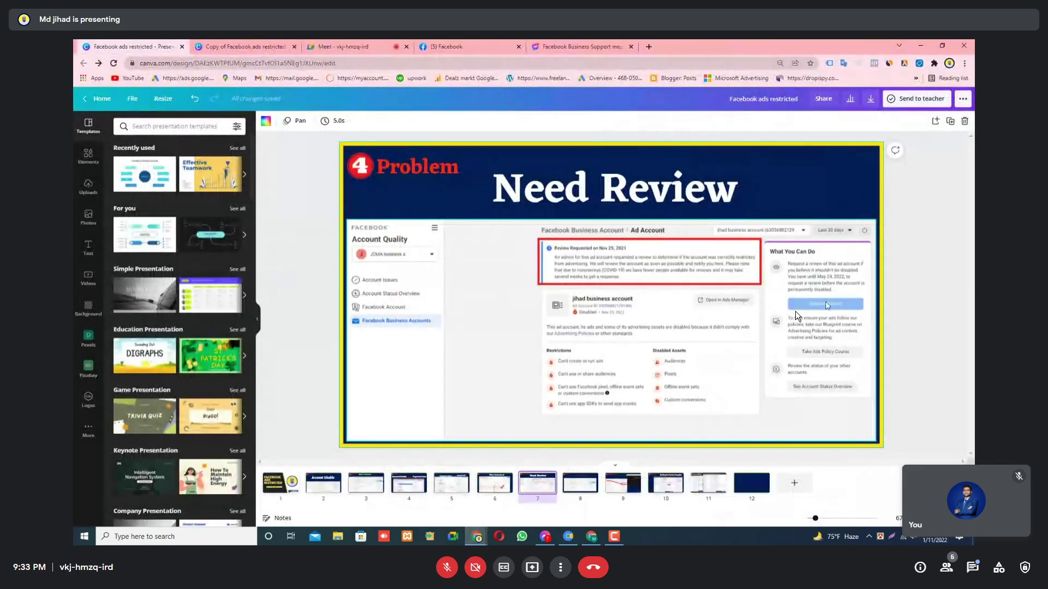
# Go to Canva slides 8 (After Review) and 9 (Review Process) and select the embedded screenshot.
pyautogui.click(575, 486)
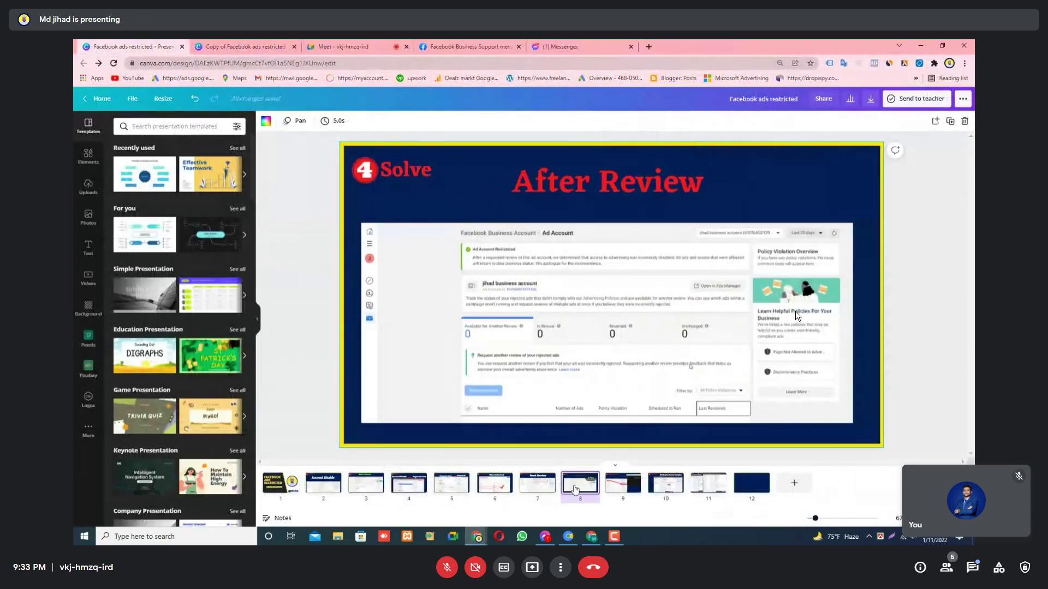
pyautogui.click(615, 490)
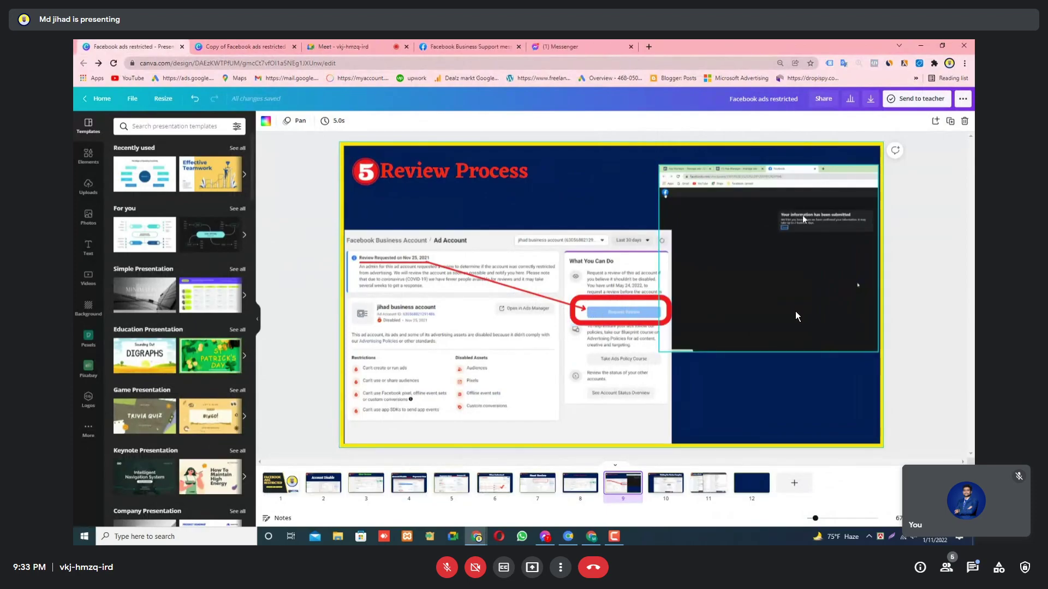
pyautogui.click(796, 316)
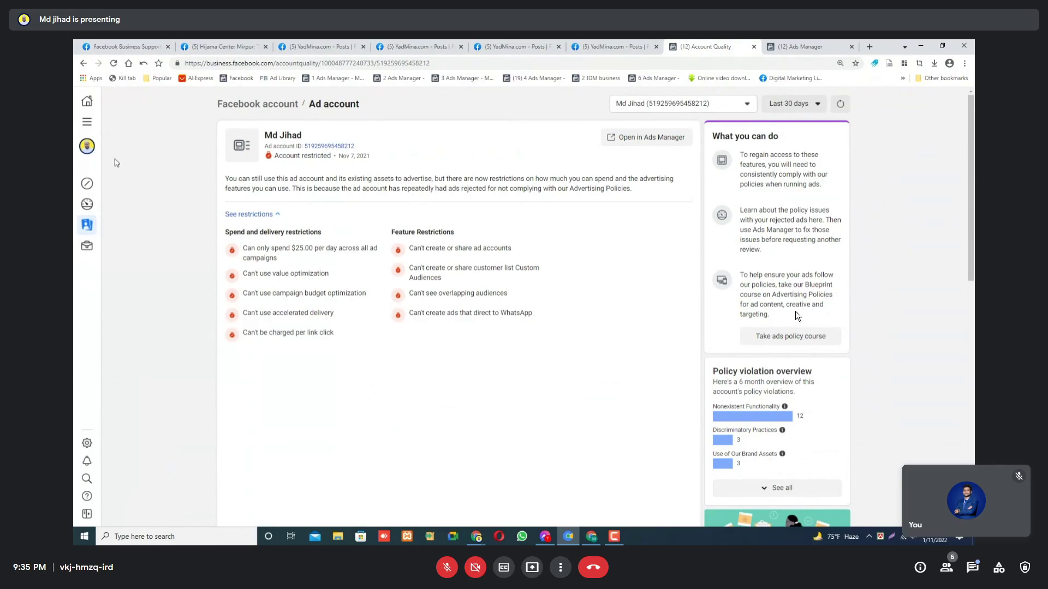
# Expand the side navigation, check the account switcher, then go to Business settings via All tools.
pyautogui.click(87, 121)
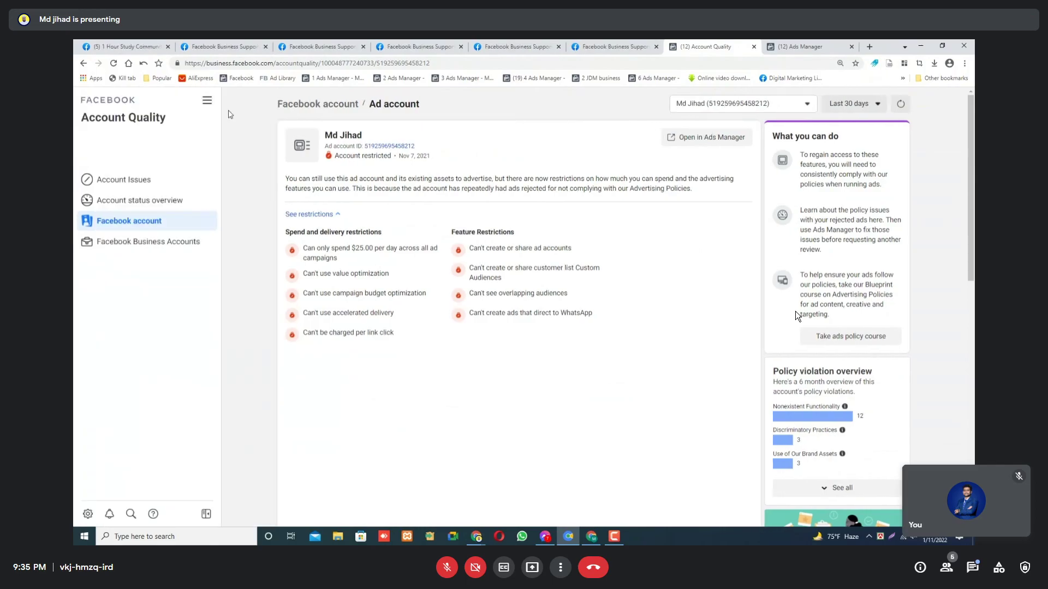
pyautogui.click(207, 101)
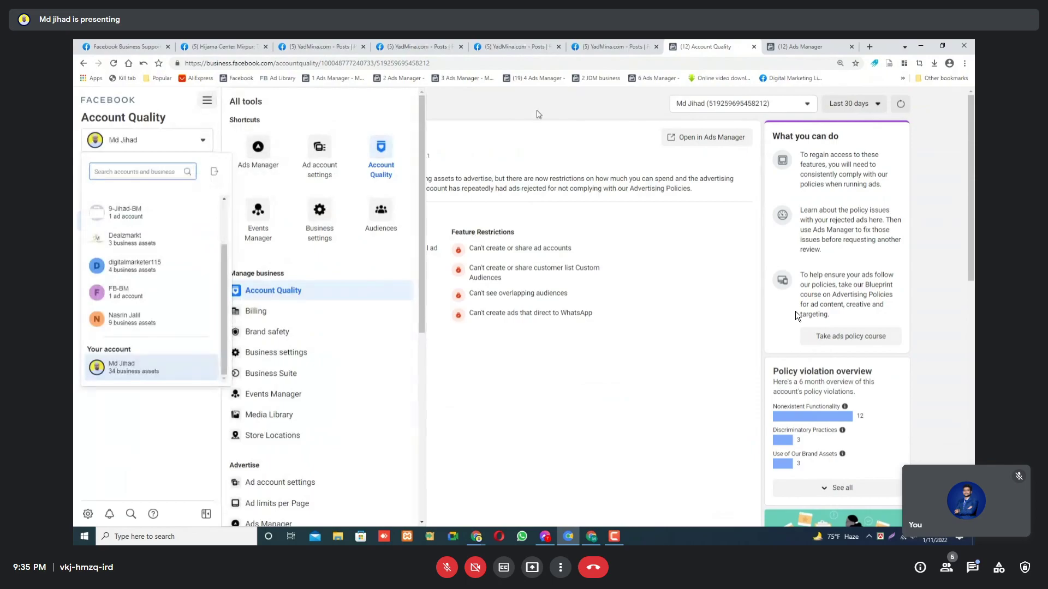
pyautogui.click(537, 114)
pyautogui.click(104, 141)
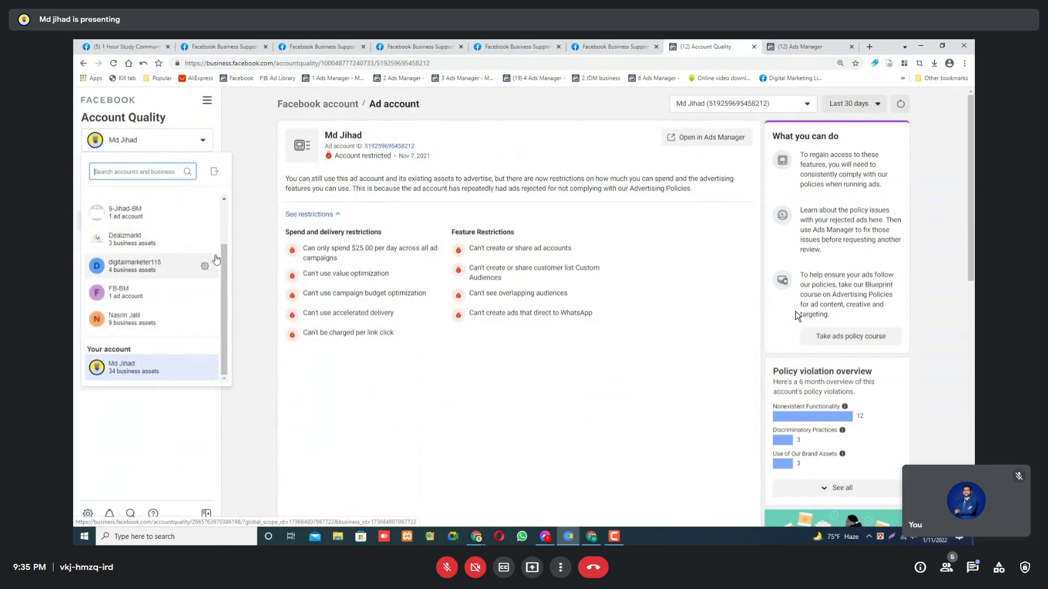
pyautogui.moveTo(136, 278)
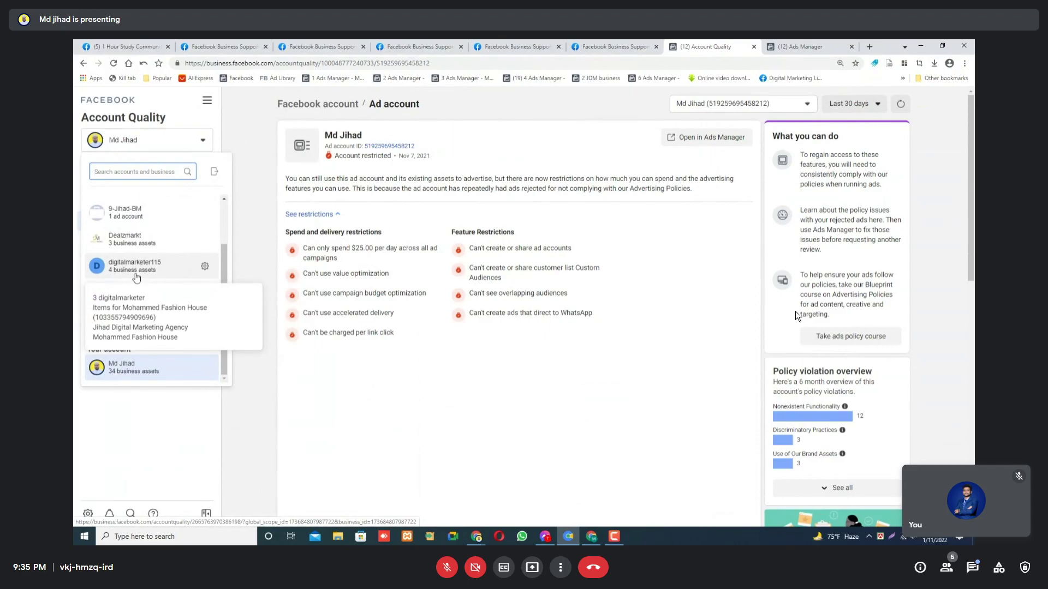
pyautogui.click(203, 140)
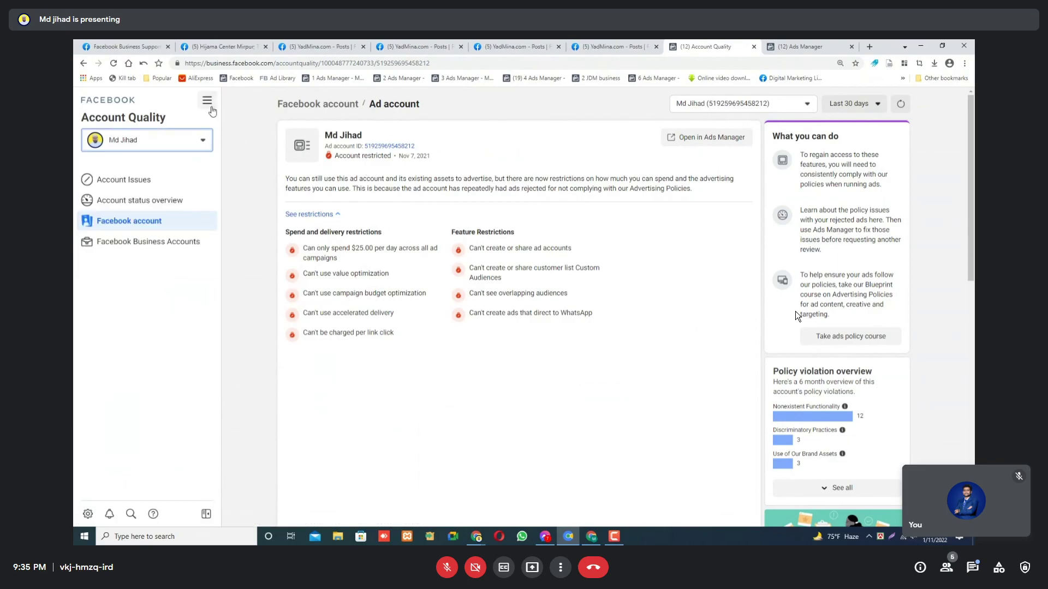
pyautogui.click(208, 105)
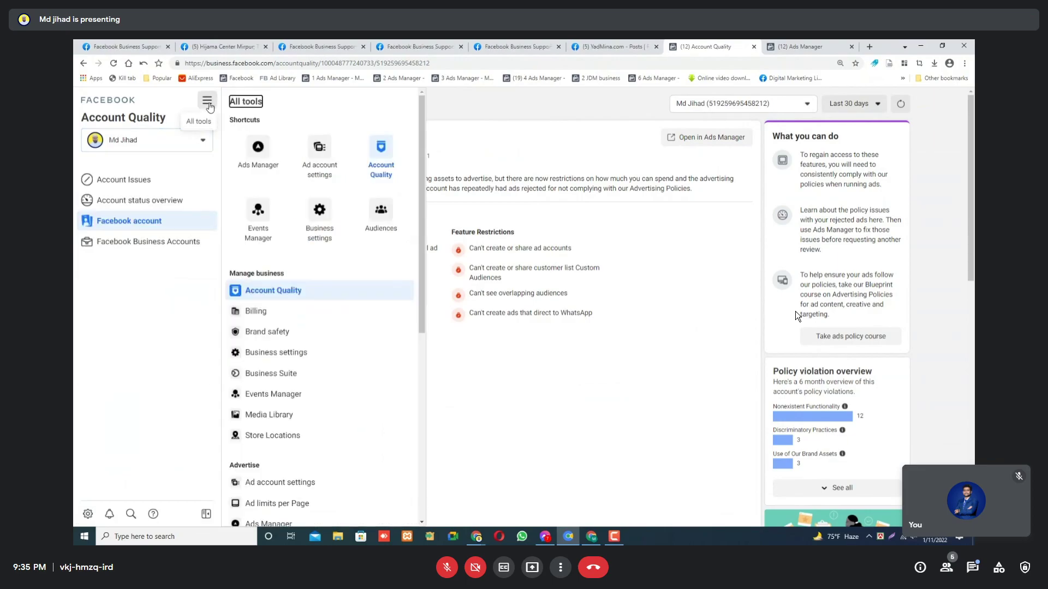
pyautogui.click(315, 212)
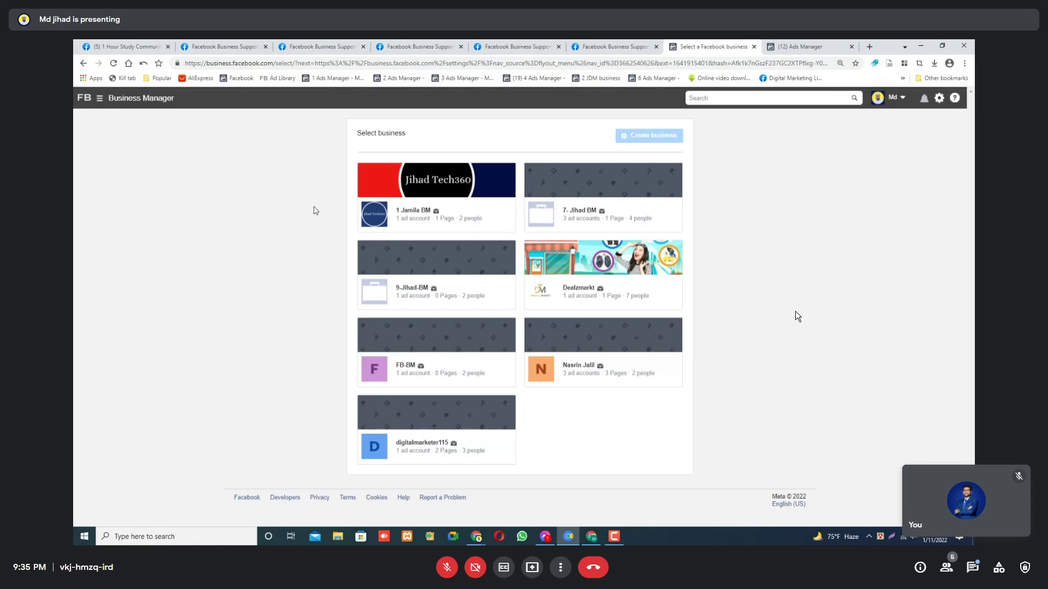
# Pick the 1 Jamila BM business card to reach its People settings.
pyautogui.click(424, 213)
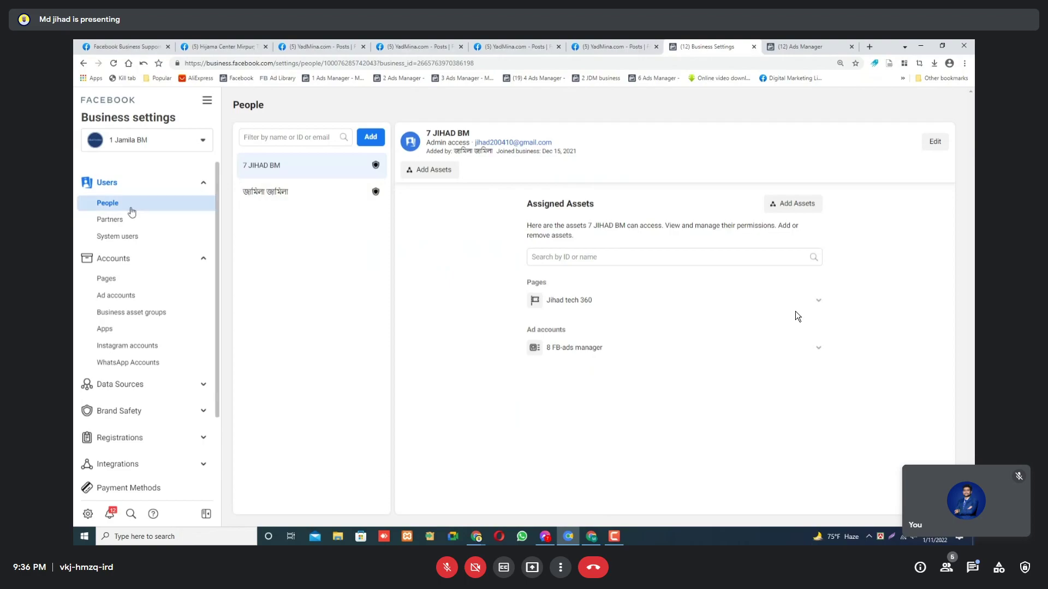
# Tidy the settings sidebar back to People and bring up the Invite People dialog via Add.
pyautogui.click(133, 186)
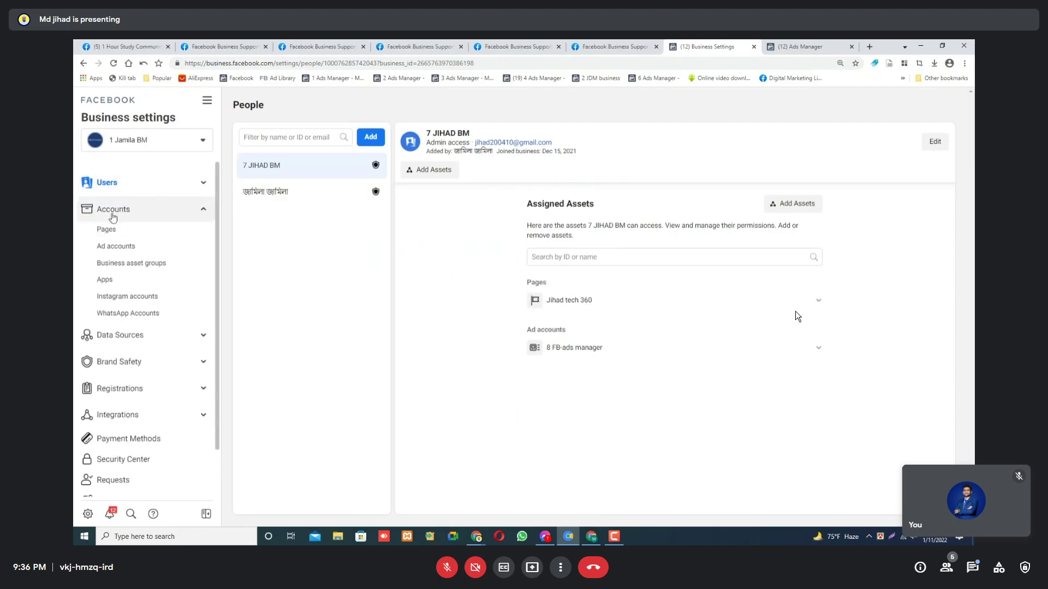
pyautogui.click(112, 209)
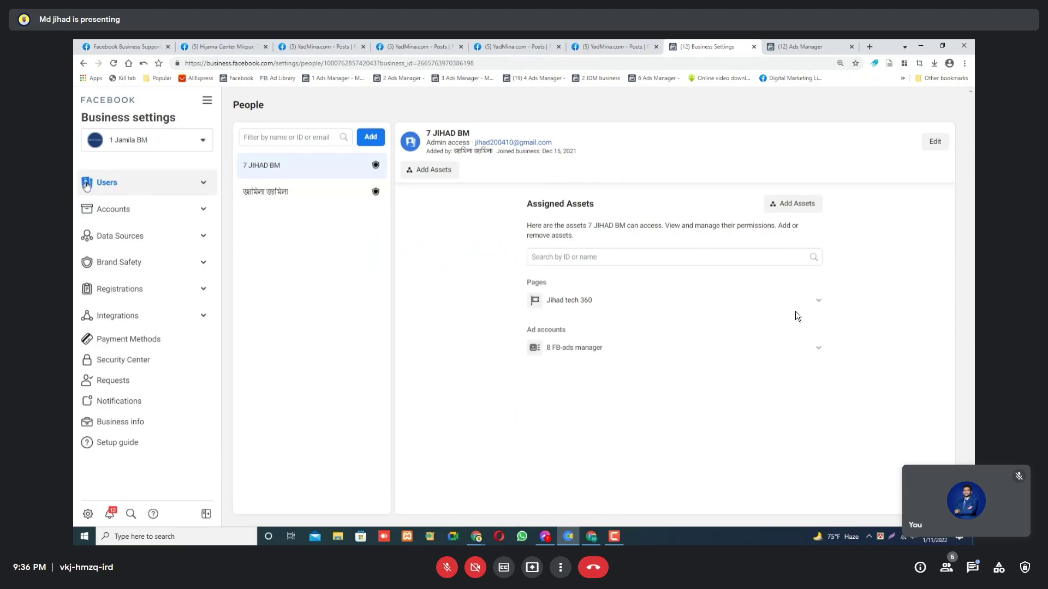
pyautogui.click(138, 185)
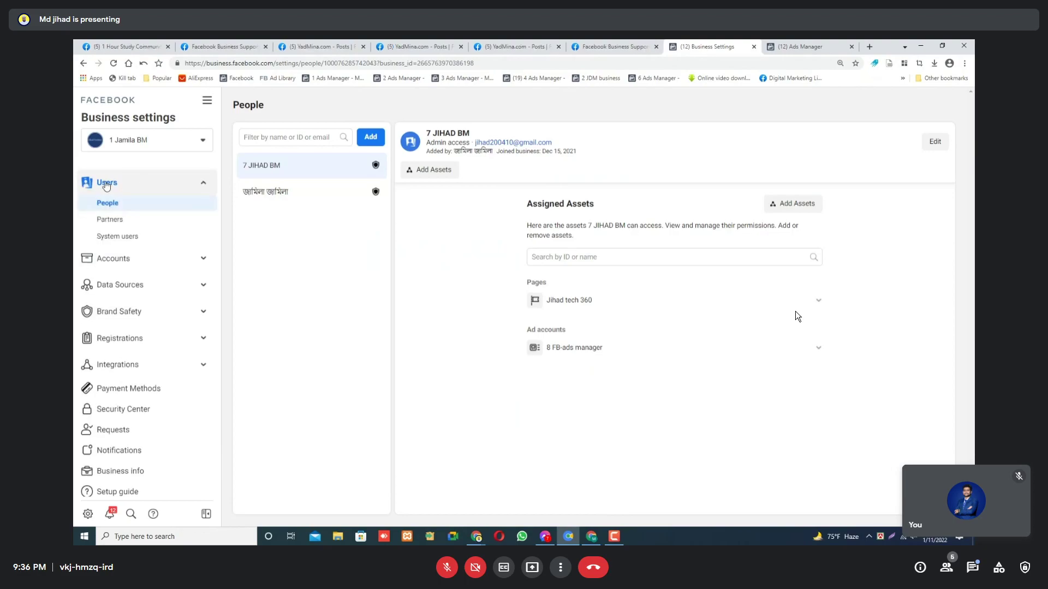
pyautogui.click(303, 138)
pyautogui.click(368, 140)
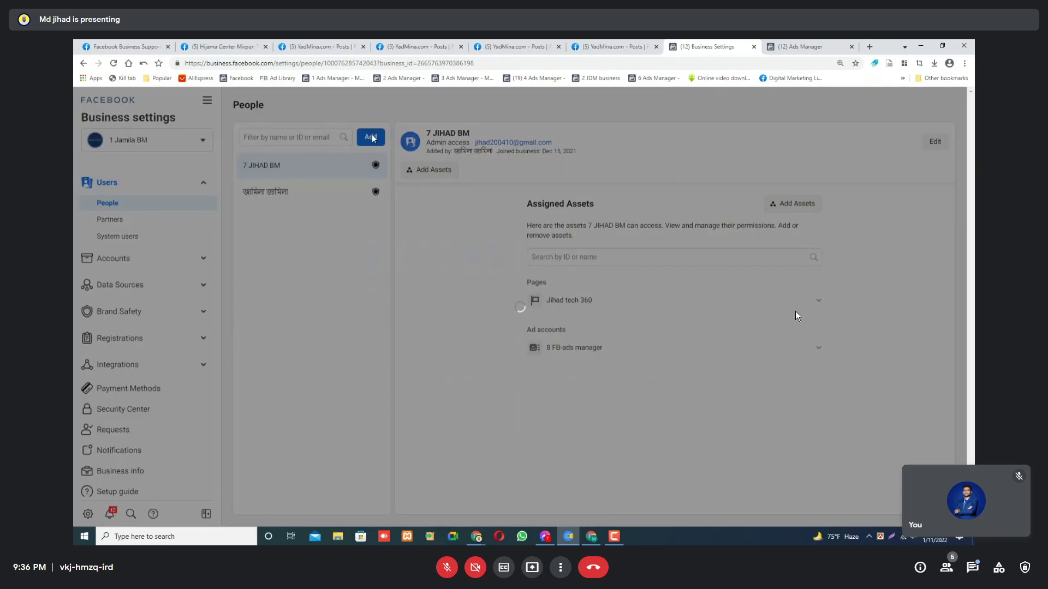
pyautogui.click(438, 225)
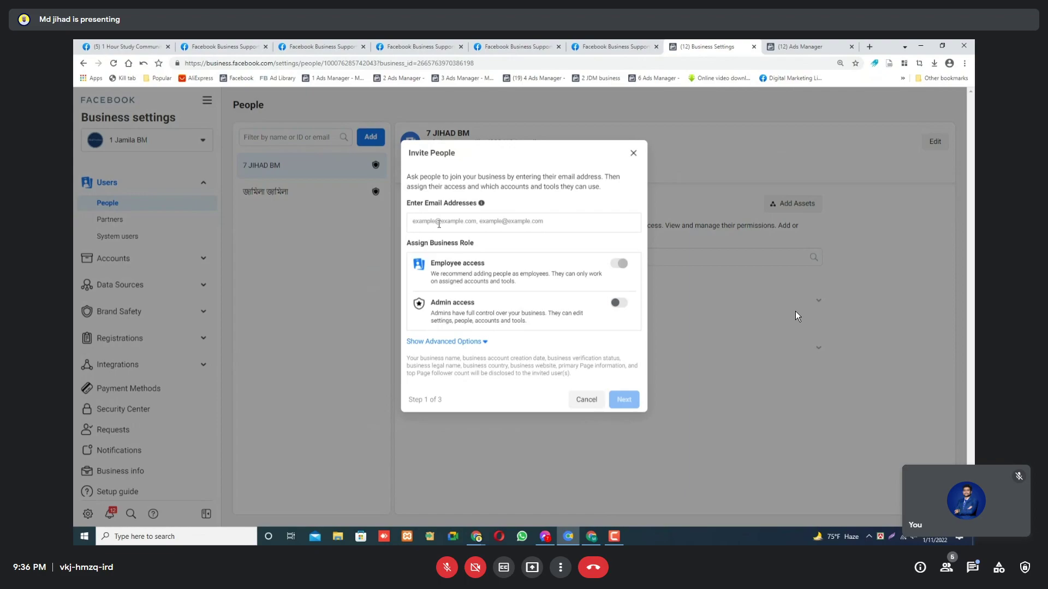
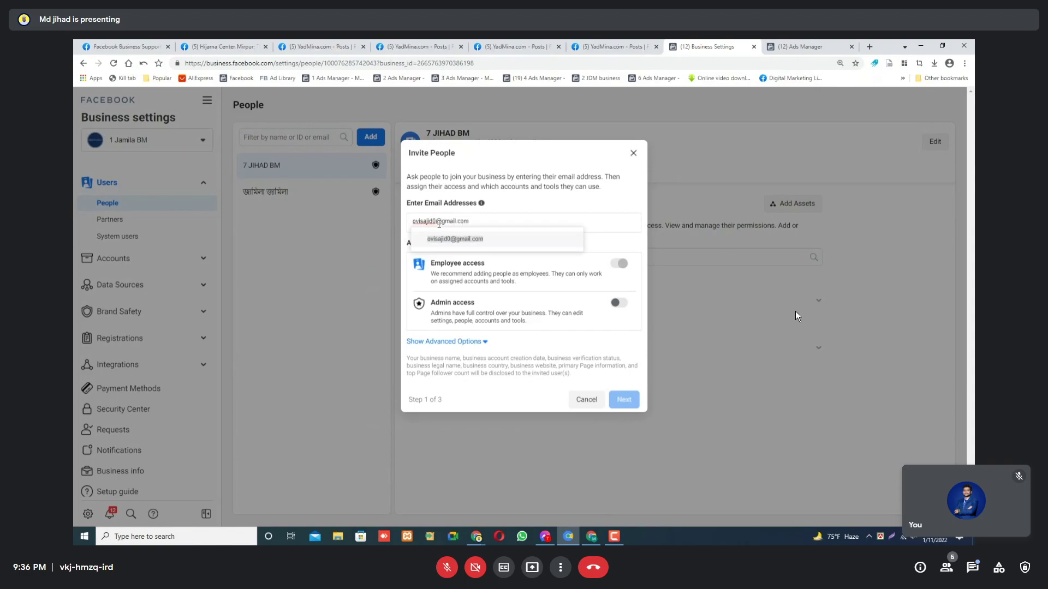
# Enter the invitee's e-mail address and confirm it as an address chip.
pyautogui.press('Return')
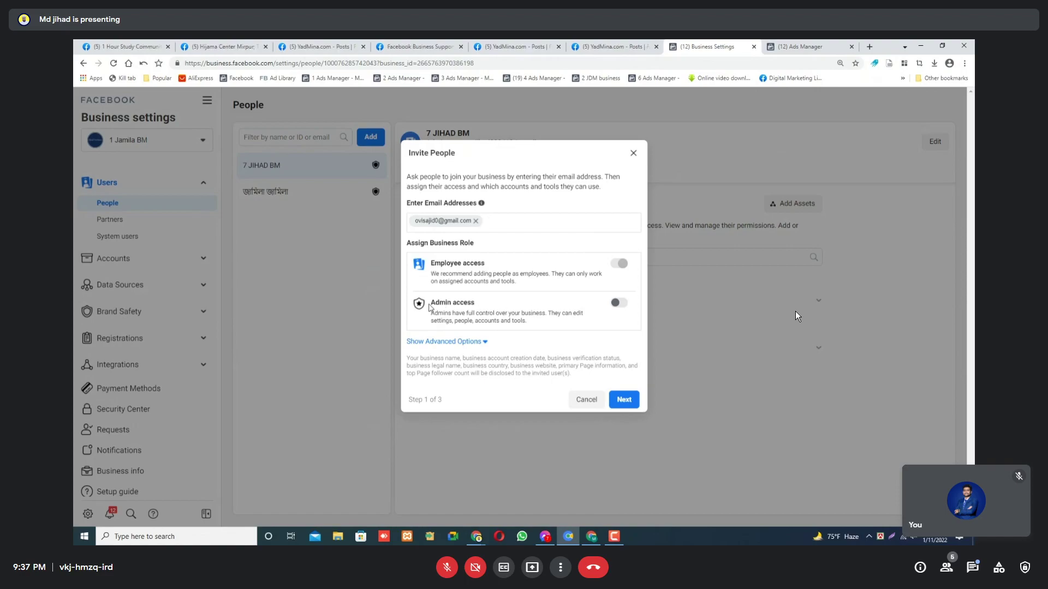
# Turn on Admin access for the invitee, highlighting the admin and employee access descriptions.
pyautogui.click(615, 306)
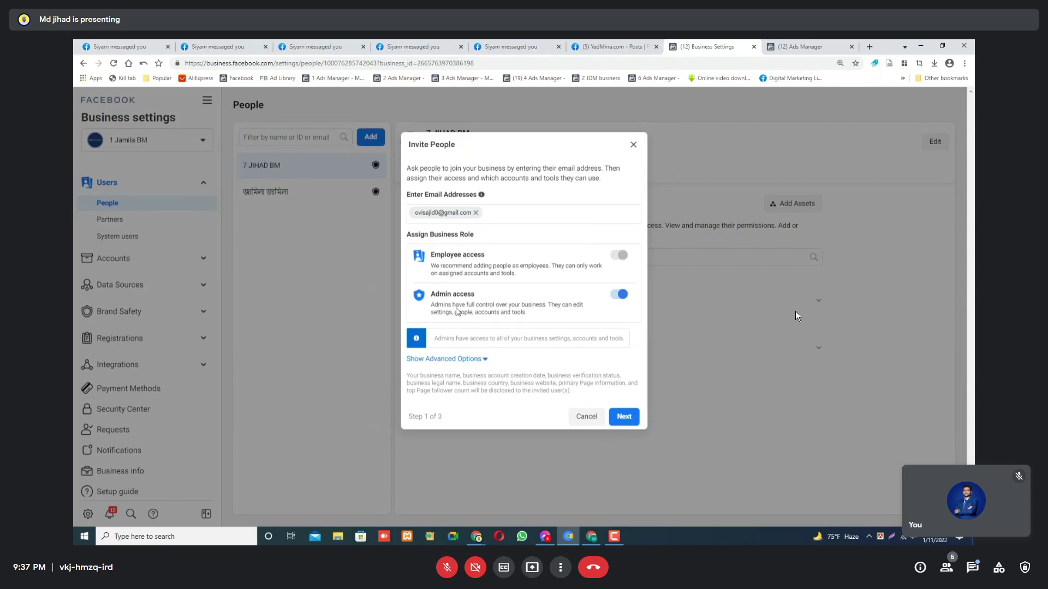
pyautogui.moveTo(431, 305); pyautogui.dragTo(497, 304)
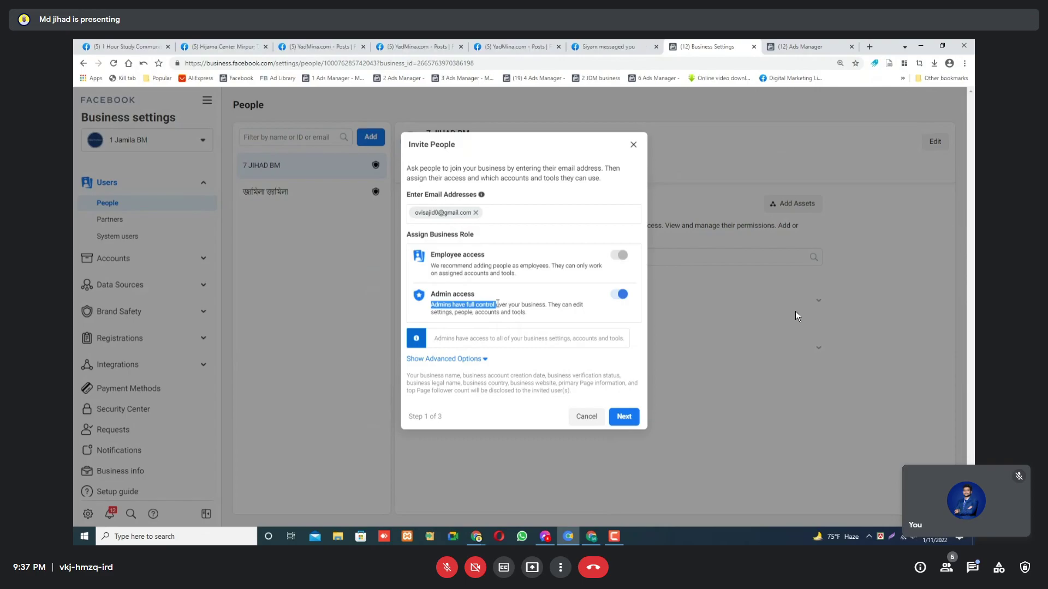
pyautogui.moveTo(497, 304); pyautogui.dragTo(527, 314)
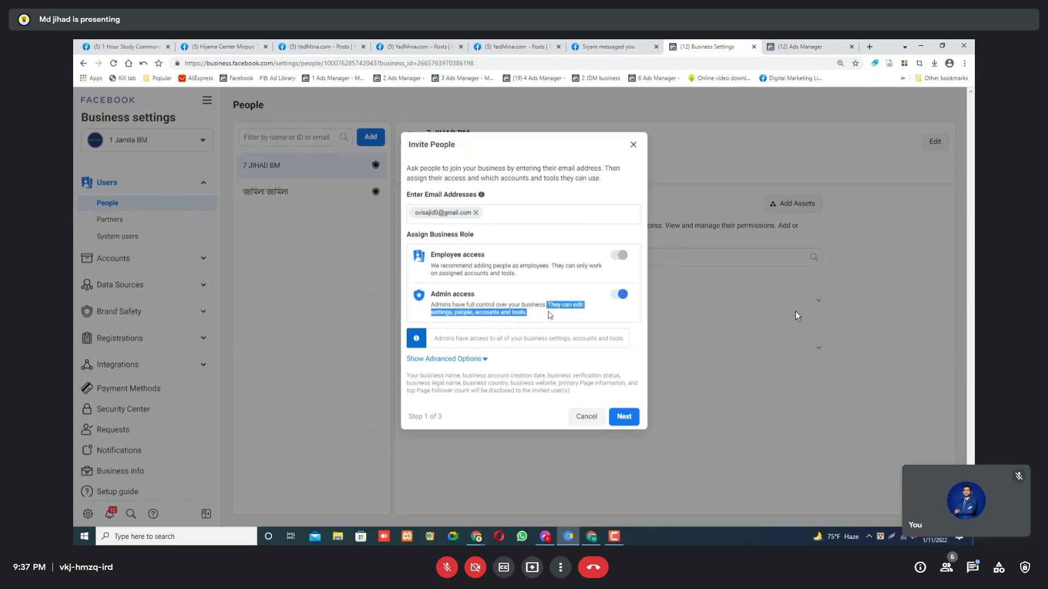
pyautogui.click(434, 314)
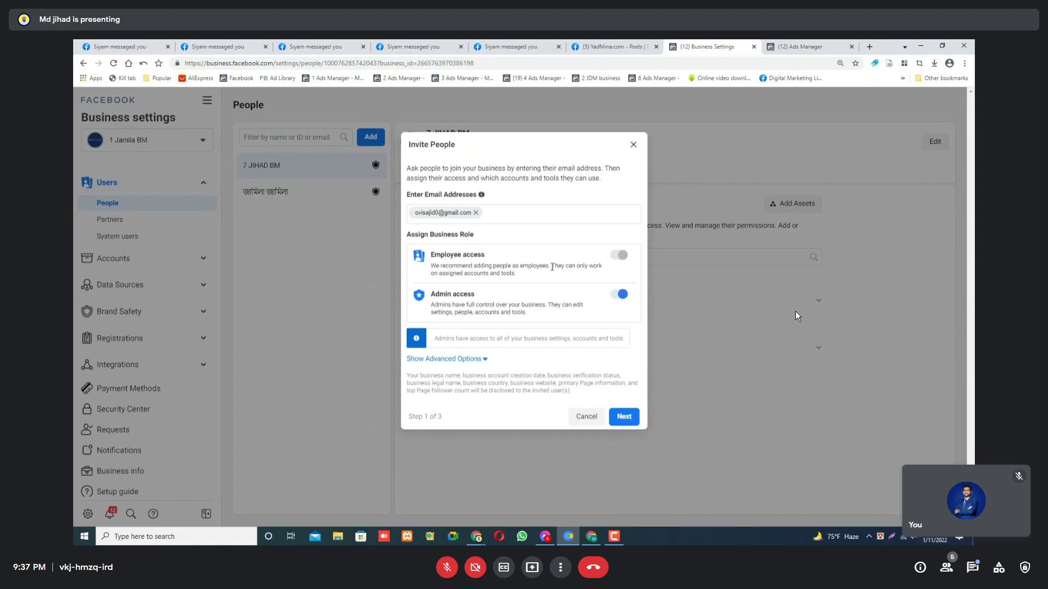
pyautogui.moveTo(552, 267); pyautogui.dragTo(532, 279)
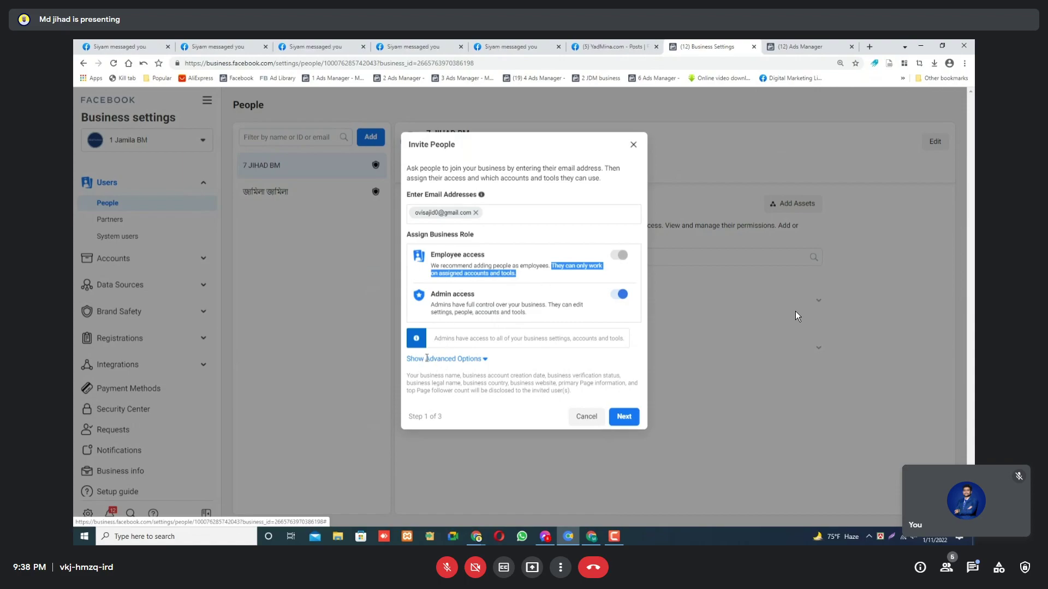
# Add the Finance editor and Developer roles from the advanced options and go to the next step.
pyautogui.click(428, 360)
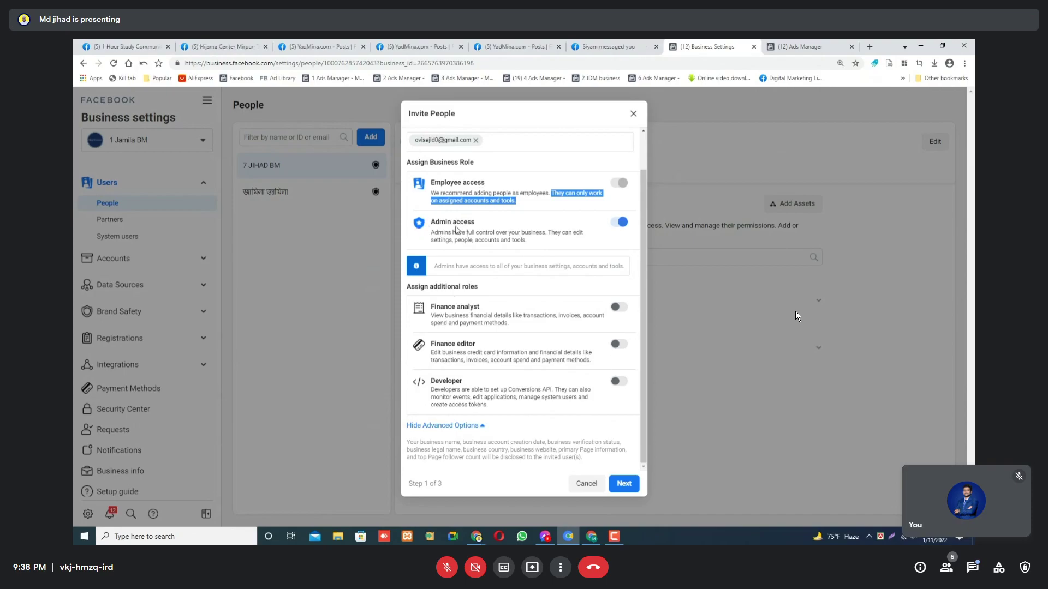
pyautogui.click(617, 345)
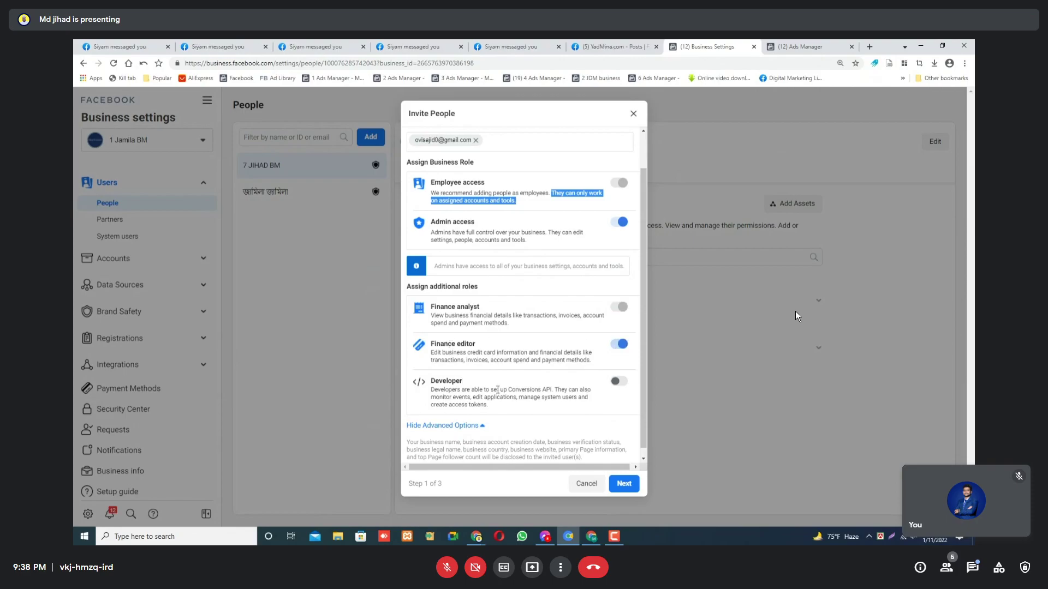
pyautogui.doubleClick(517, 388)
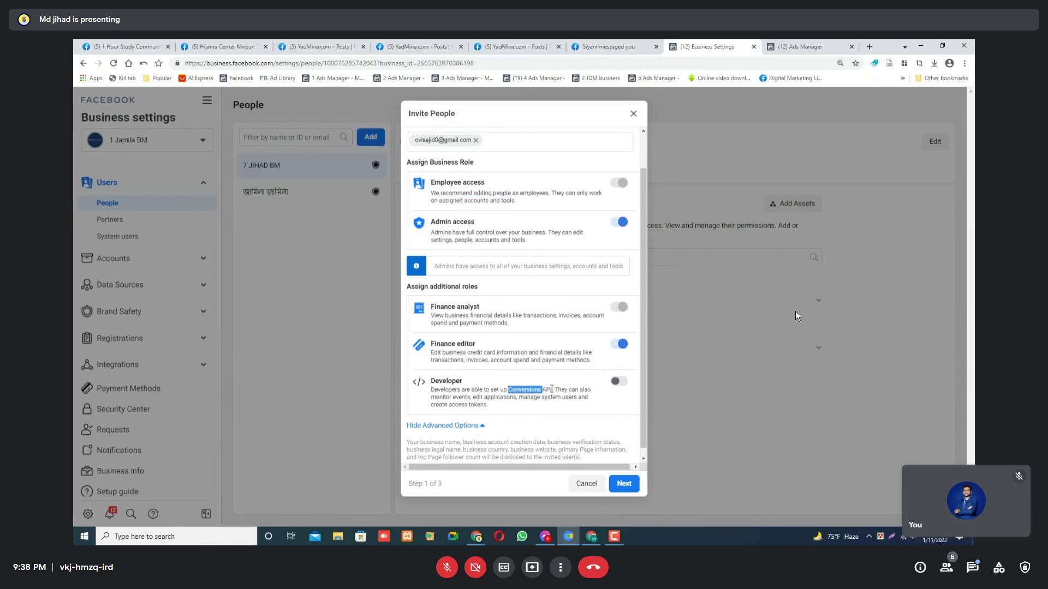
pyautogui.moveTo(551, 389); pyautogui.dragTo(510, 391)
pyautogui.moveTo(542, 398); pyautogui.dragTo(503, 400)
pyautogui.click(619, 384)
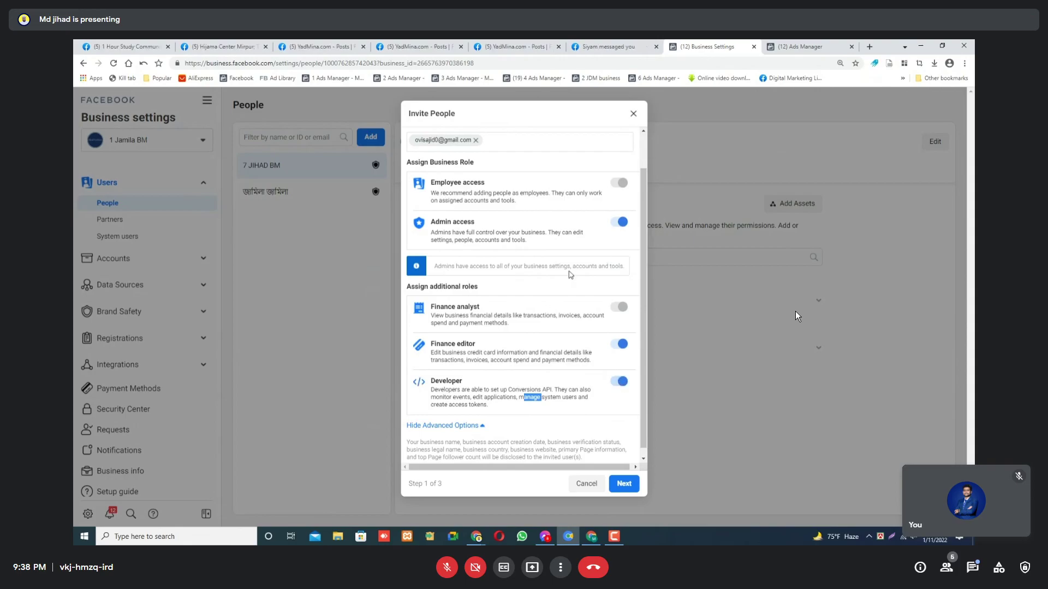
pyautogui.click(625, 484)
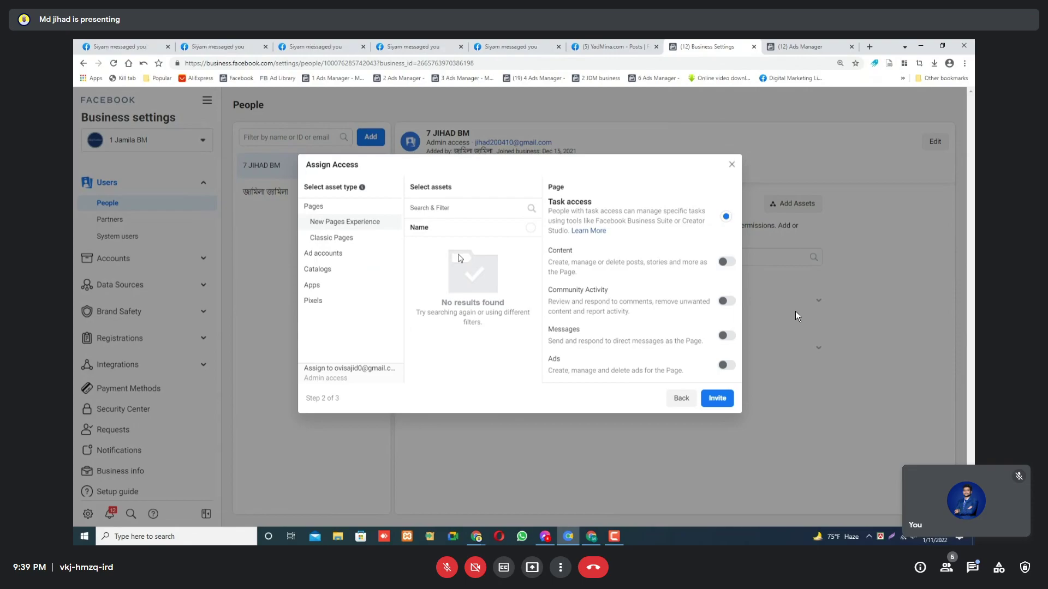
# Share the Jihad tech 360 classic Page with content, ads, earnings insights and Manage Page permissions.
pyautogui.click(725, 262)
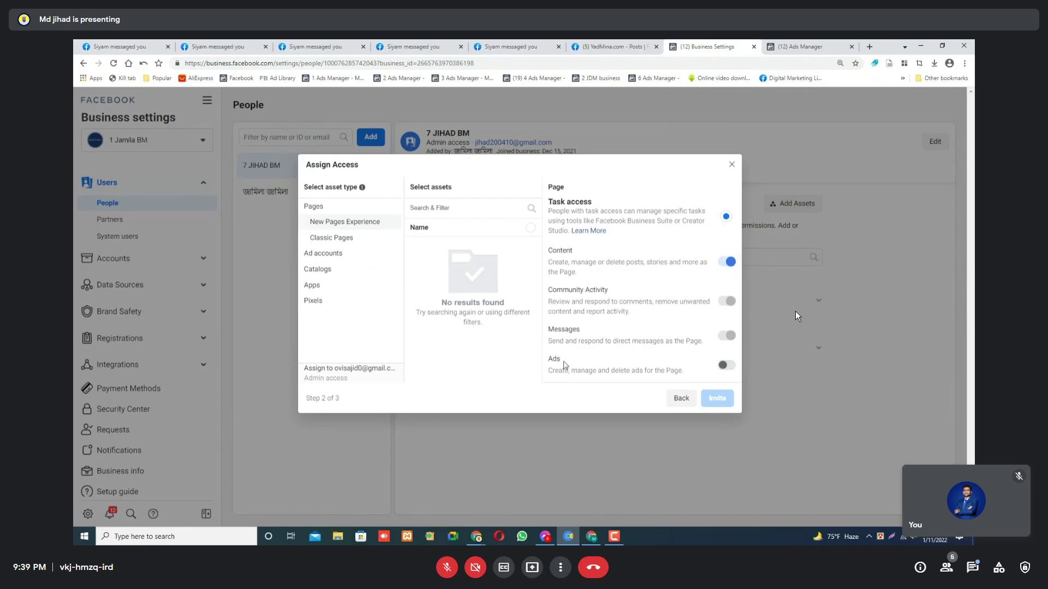
pyautogui.click(726, 365)
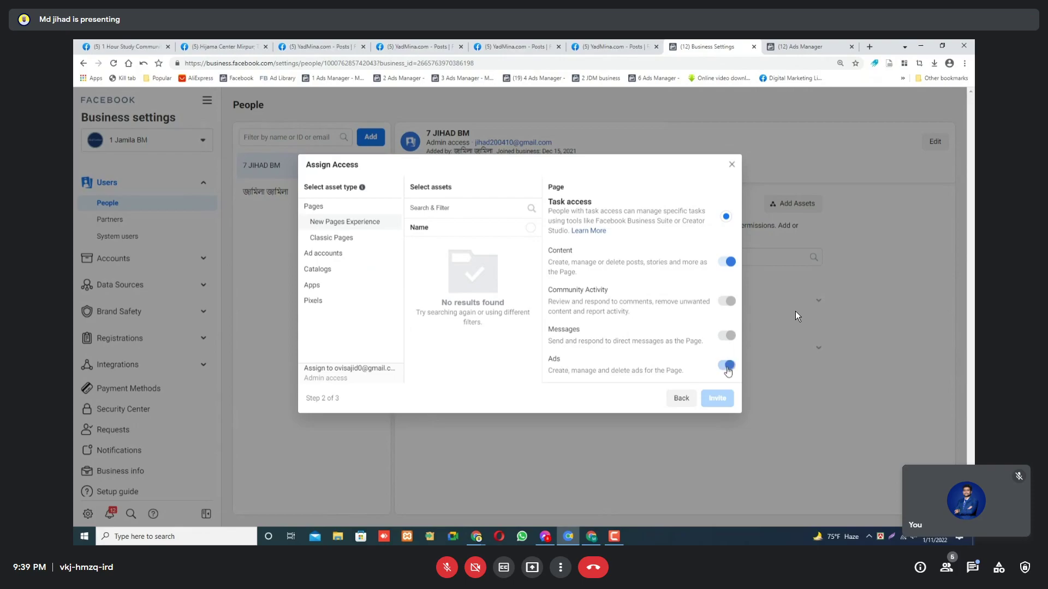
pyautogui.click(344, 245)
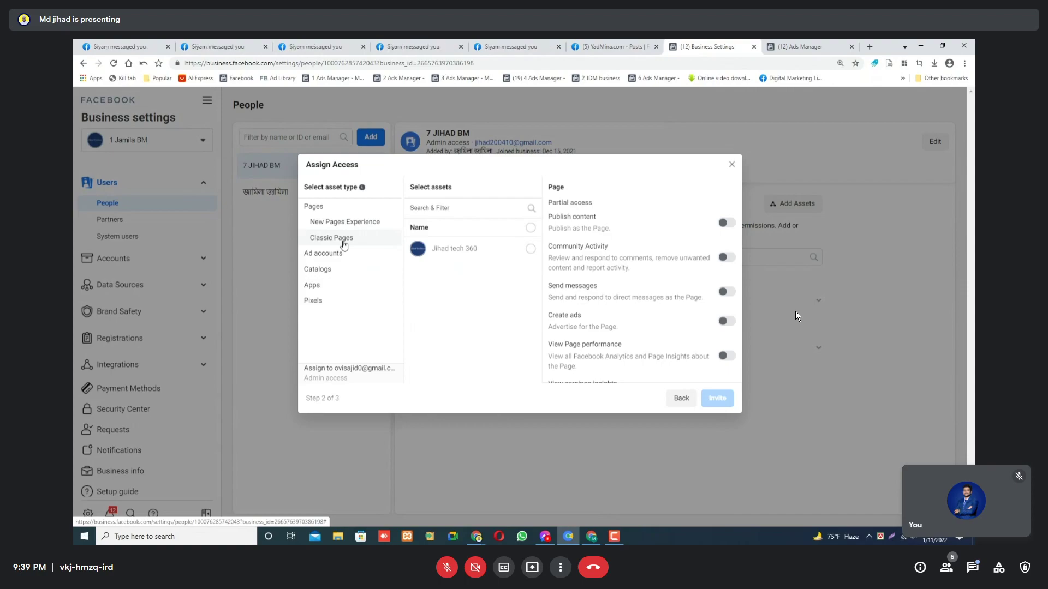
pyautogui.click(530, 250)
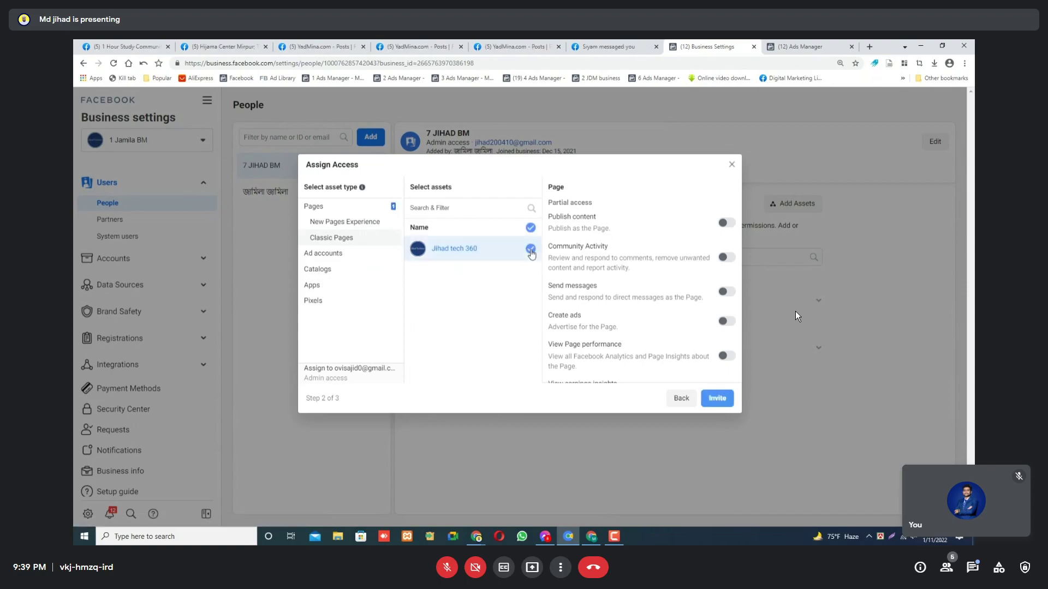
pyautogui.click(726, 223)
pyautogui.scroll(-2, 716, 300)
pyautogui.click(726, 278)
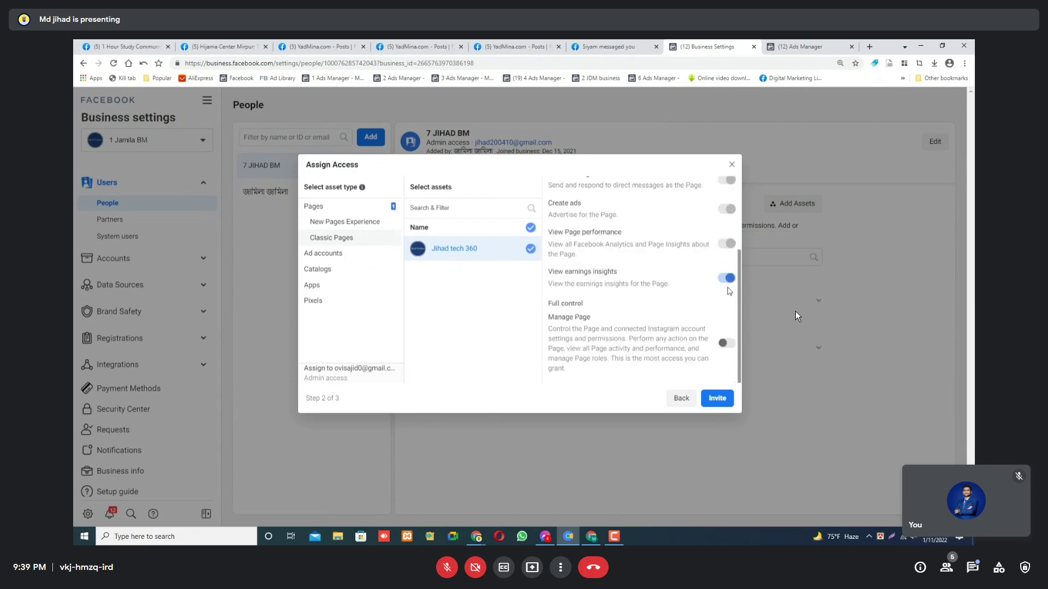
pyautogui.click(728, 344)
pyautogui.click(334, 256)
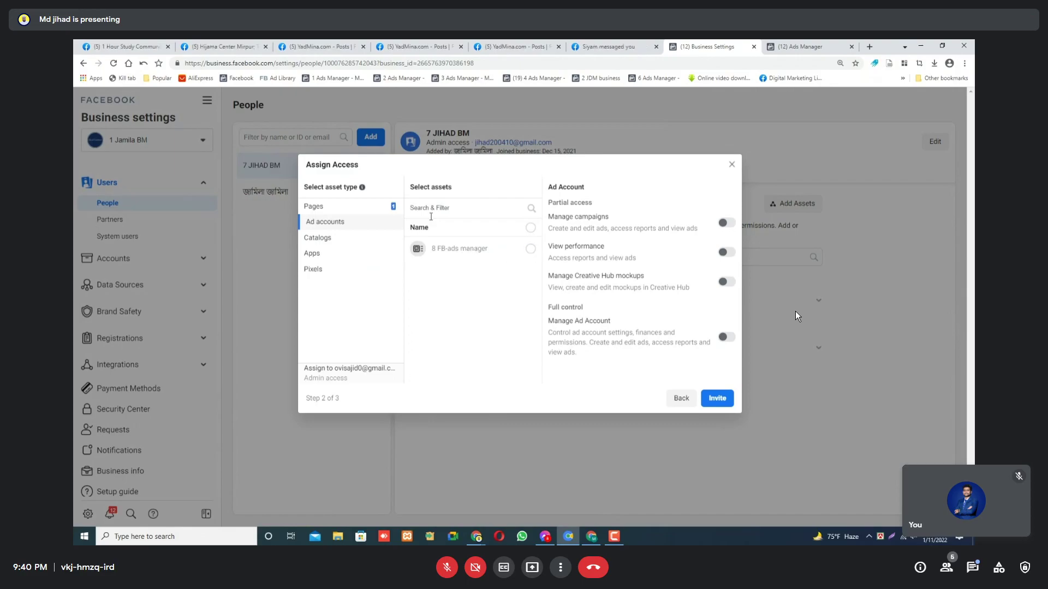
# Grant full Manage Ad Account control of 8 FB-ads manager, check catalogs, apps and pixels, and send the invite.
pyautogui.click(530, 250)
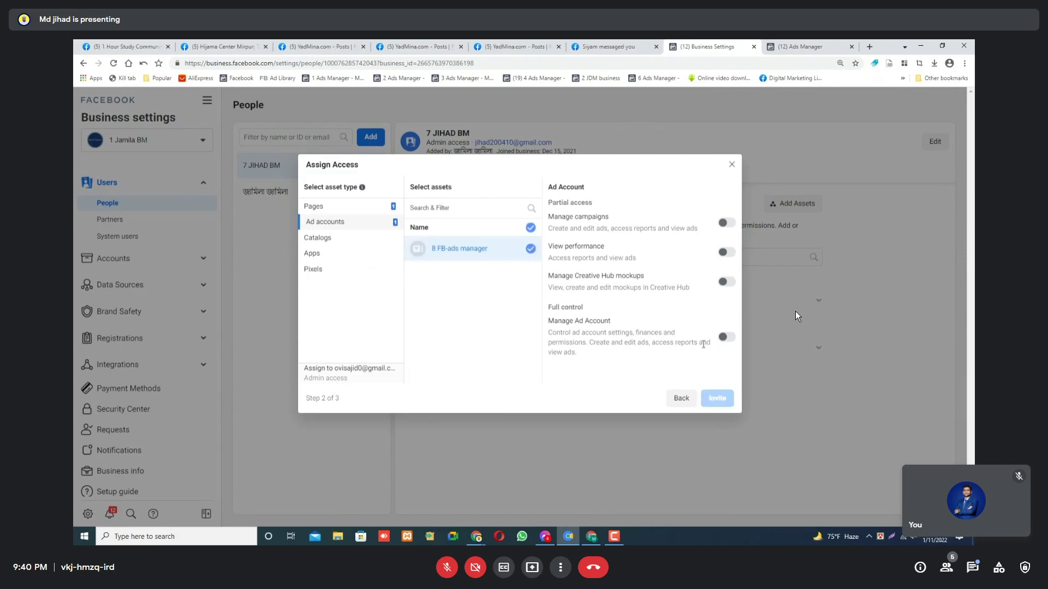
pyautogui.click(725, 223)
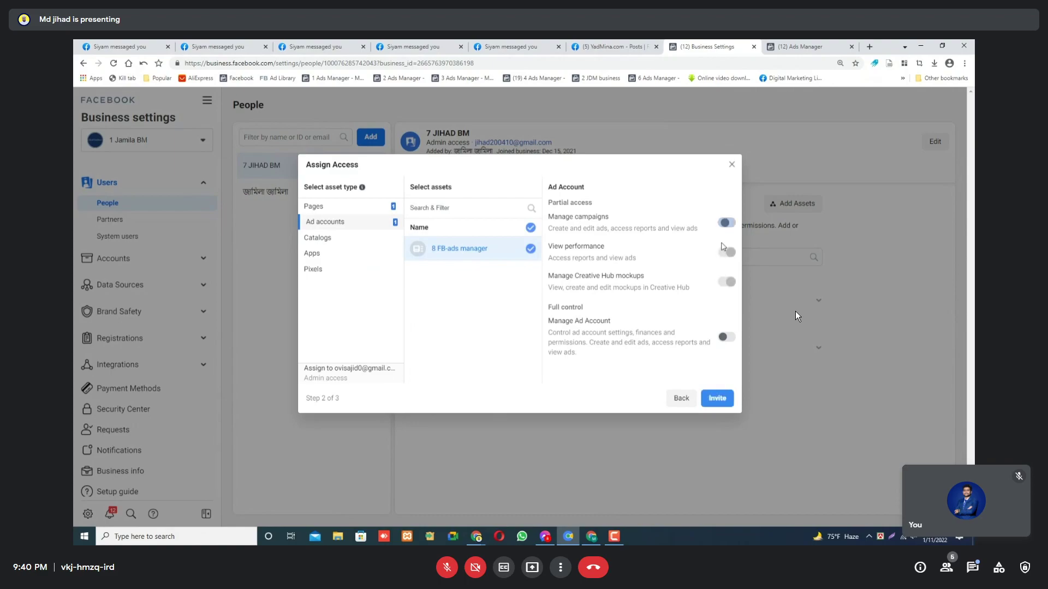
pyautogui.click(722, 338)
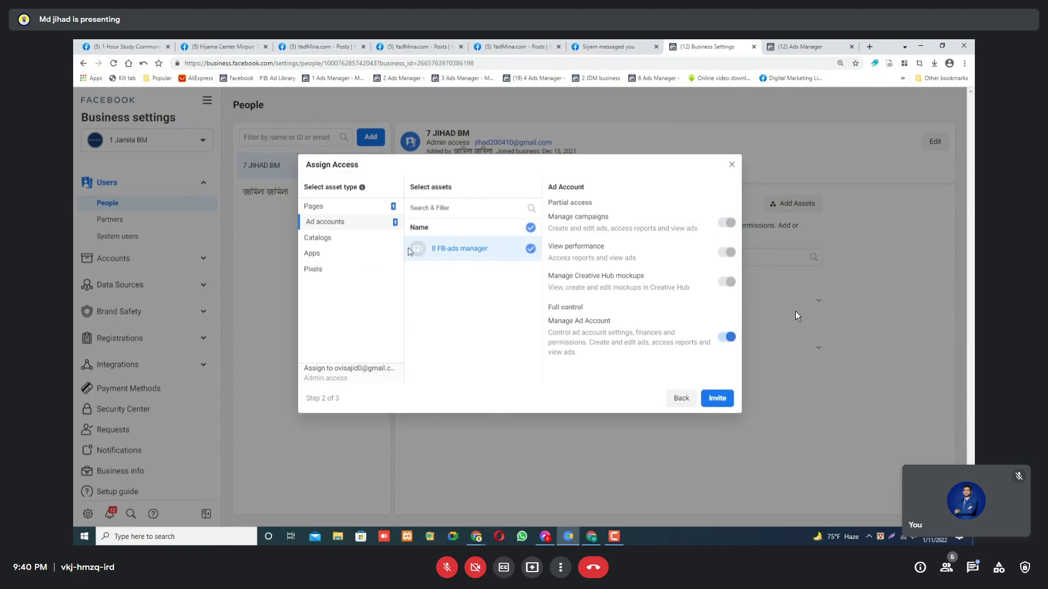
pyautogui.click(319, 239)
pyautogui.click(315, 259)
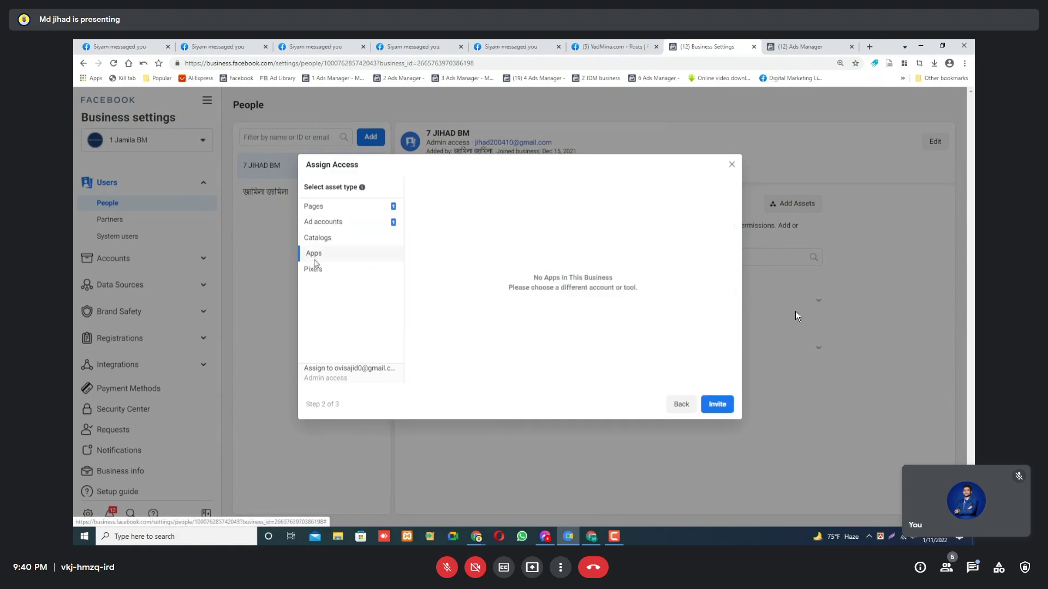
pyautogui.click(314, 270)
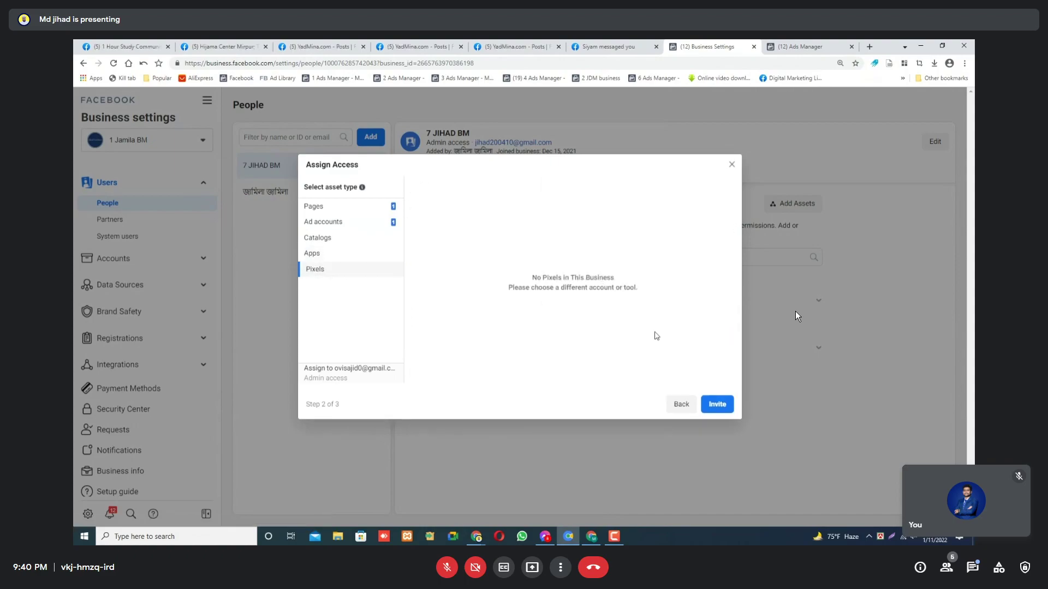
pyautogui.click(716, 405)
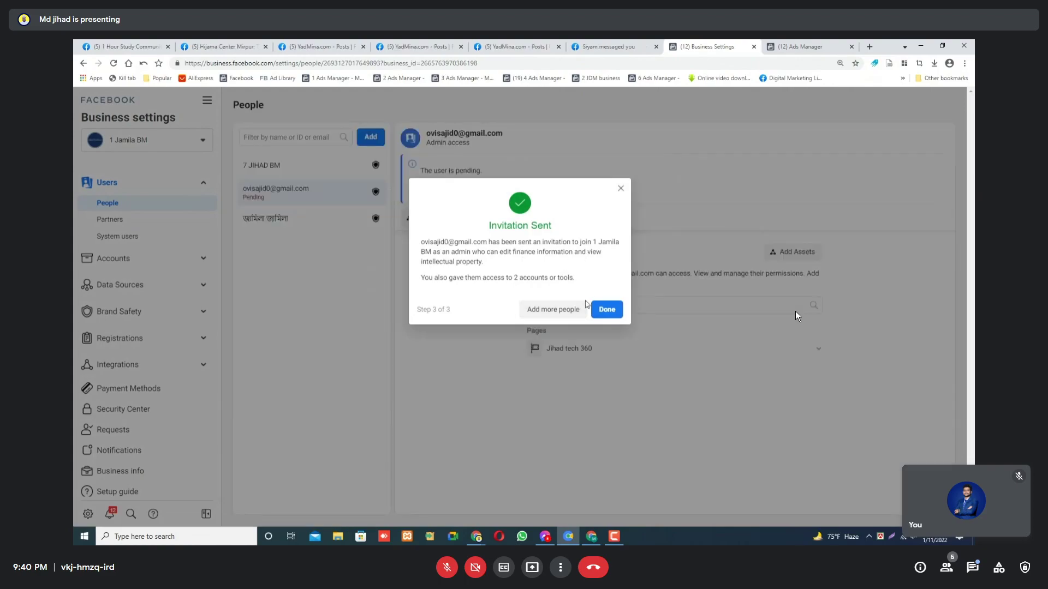
# Dismiss the invitation confirmation and view 1 Jamila BM's Business info: unverified, ad account limit 3.
pyautogui.click(609, 309)
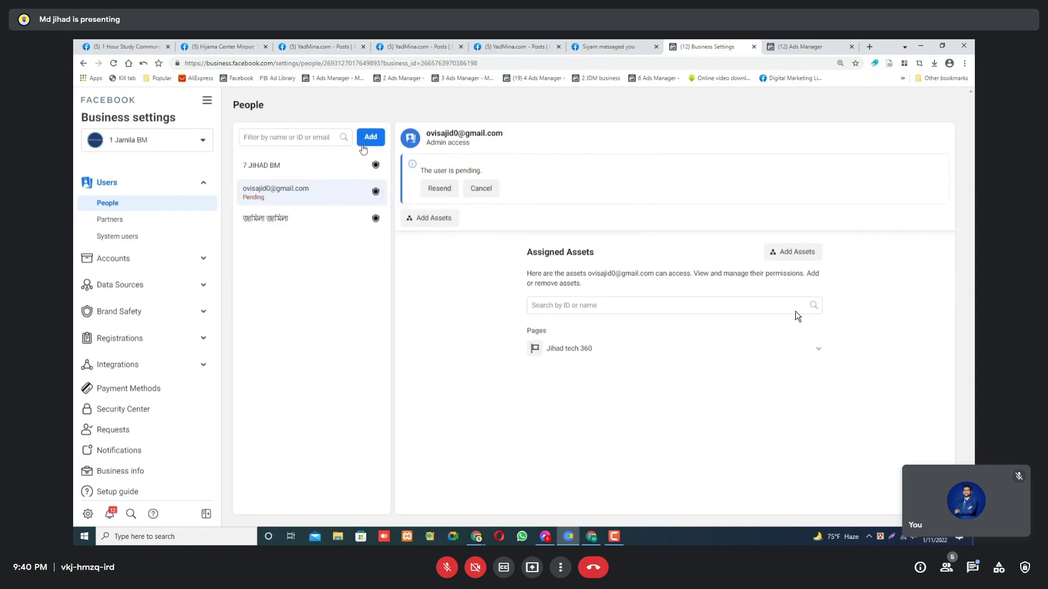
pyautogui.click(142, 186)
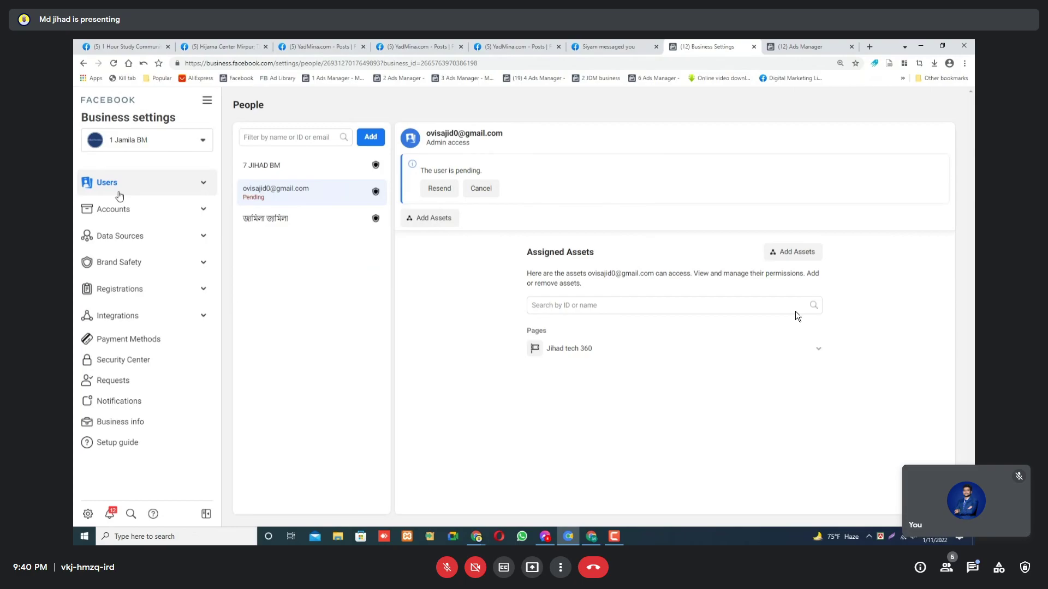
pyautogui.click(119, 430)
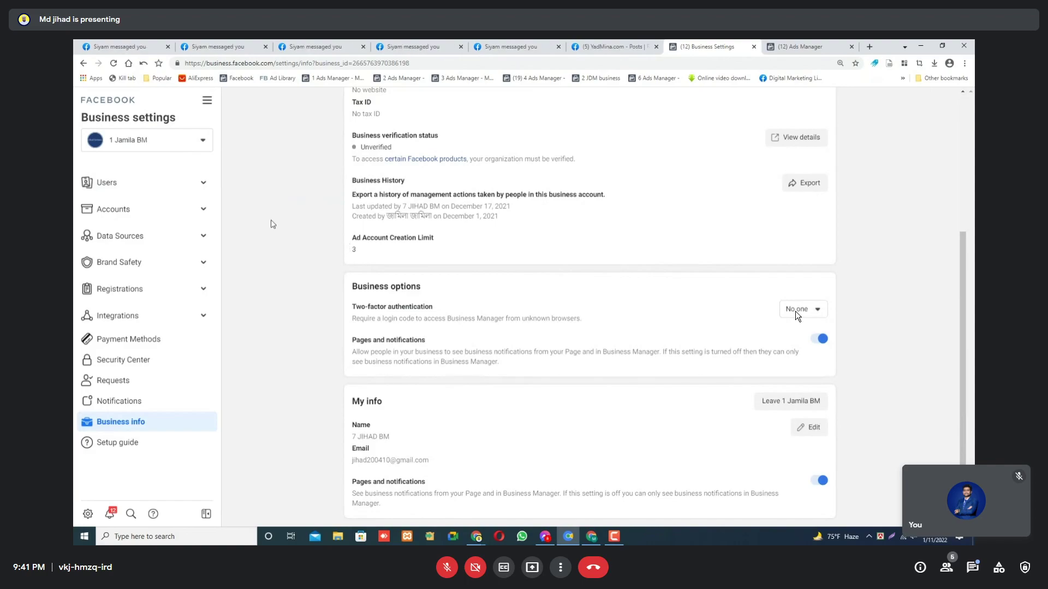
# Switch the active business from 1 Jamila BM to FB-BM.
pyautogui.click(120, 139)
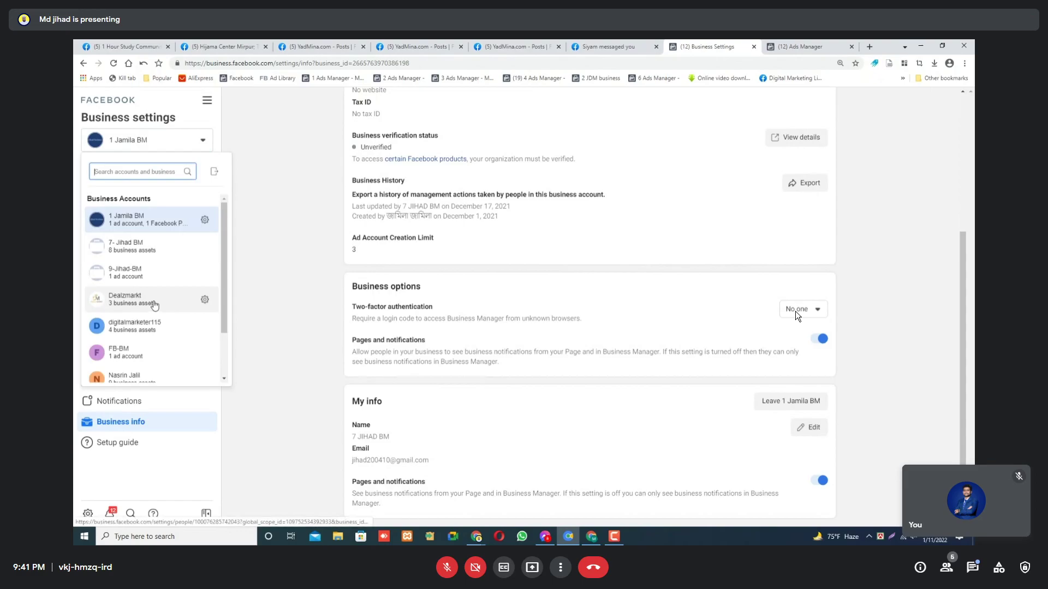
pyautogui.scroll(-1, 147, 295)
pyautogui.click(129, 309)
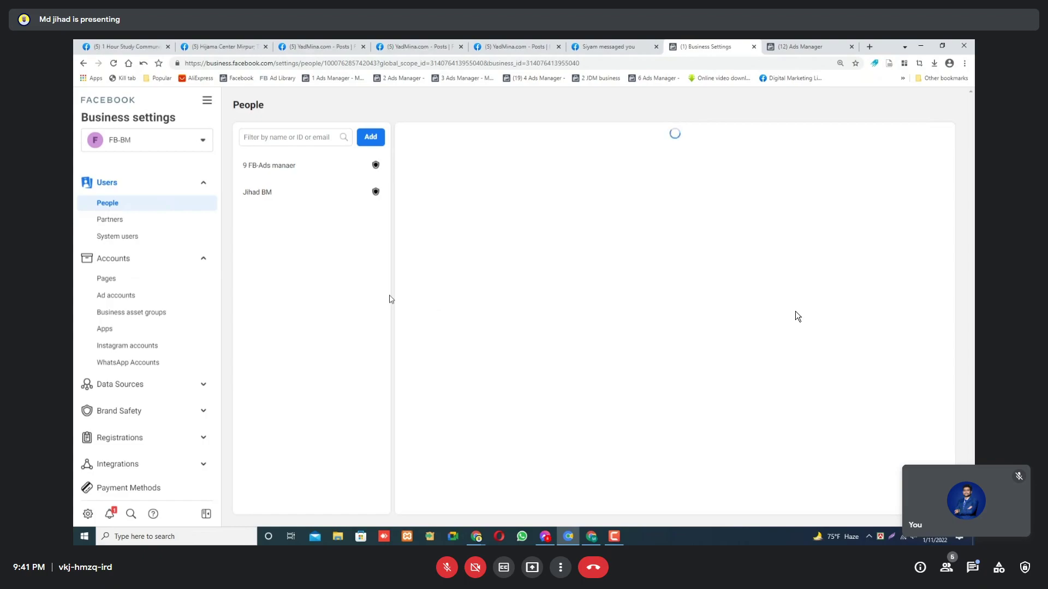
# Show FB-BM's Business info page: unverified, with an ad account creation limit of 1.
pyautogui.click(163, 190)
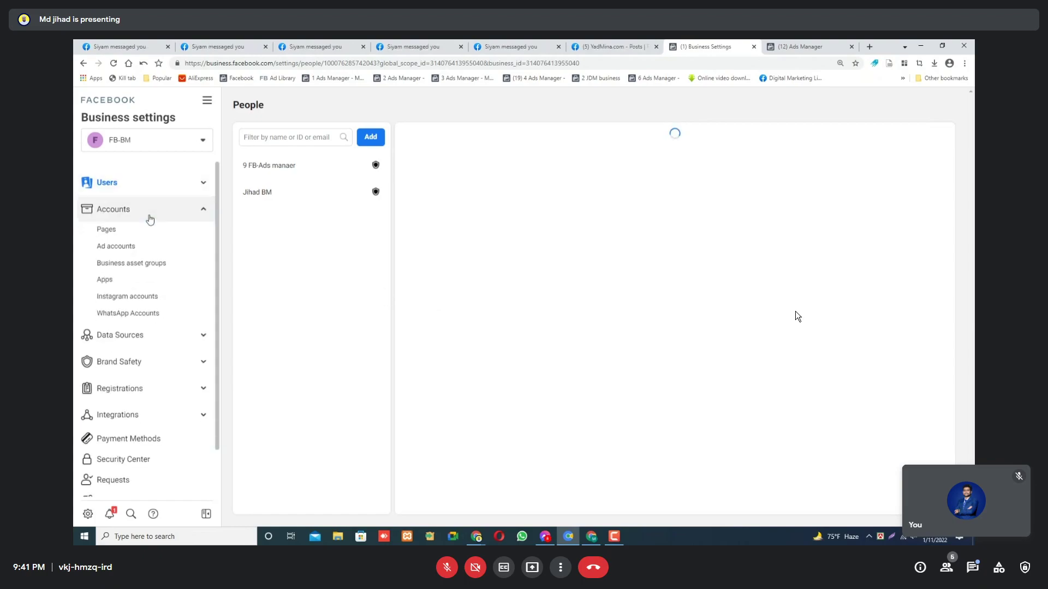
pyautogui.click(150, 219)
pyautogui.click(142, 429)
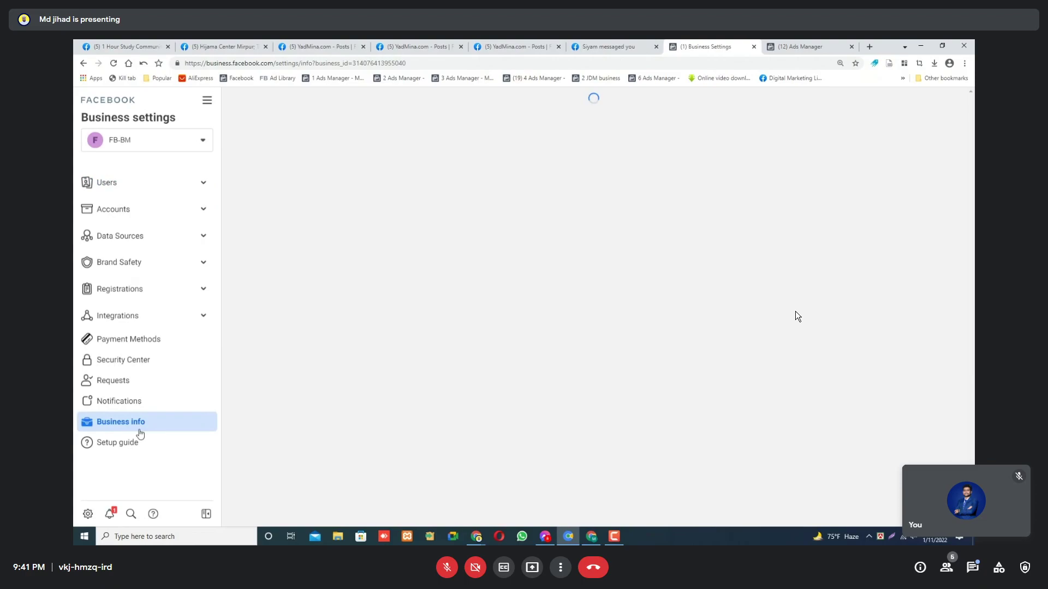
pyautogui.scroll(-2, 373, 371)
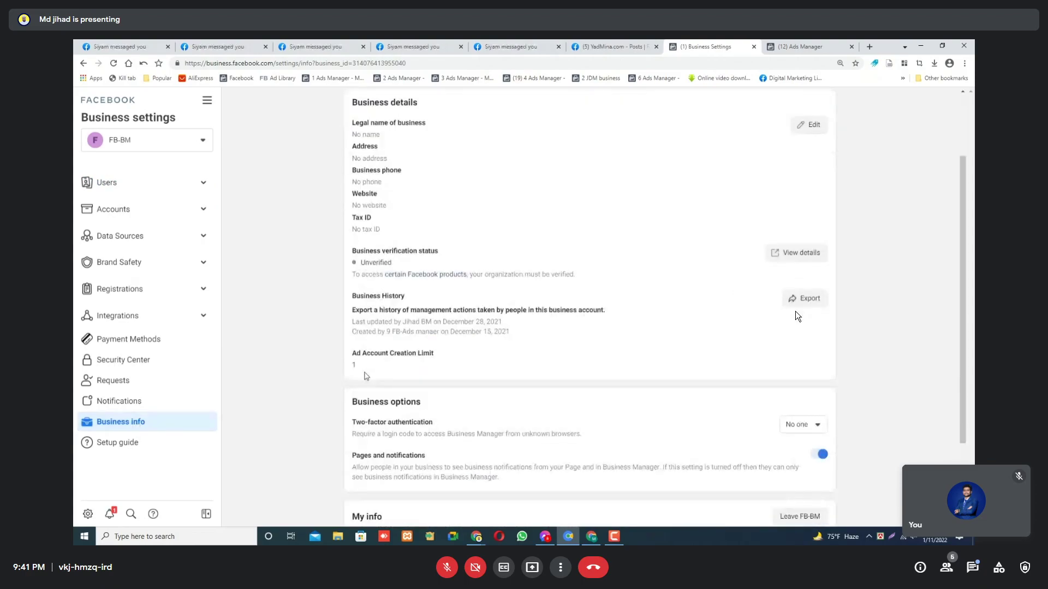
# Inspect FB-BM's Ad Account Creation Limit value and scroll through the business details.
pyautogui.moveTo(364, 373); pyautogui.dragTo(343, 362)
pyautogui.click(366, 367)
pyautogui.scroll(2, 366, 367)
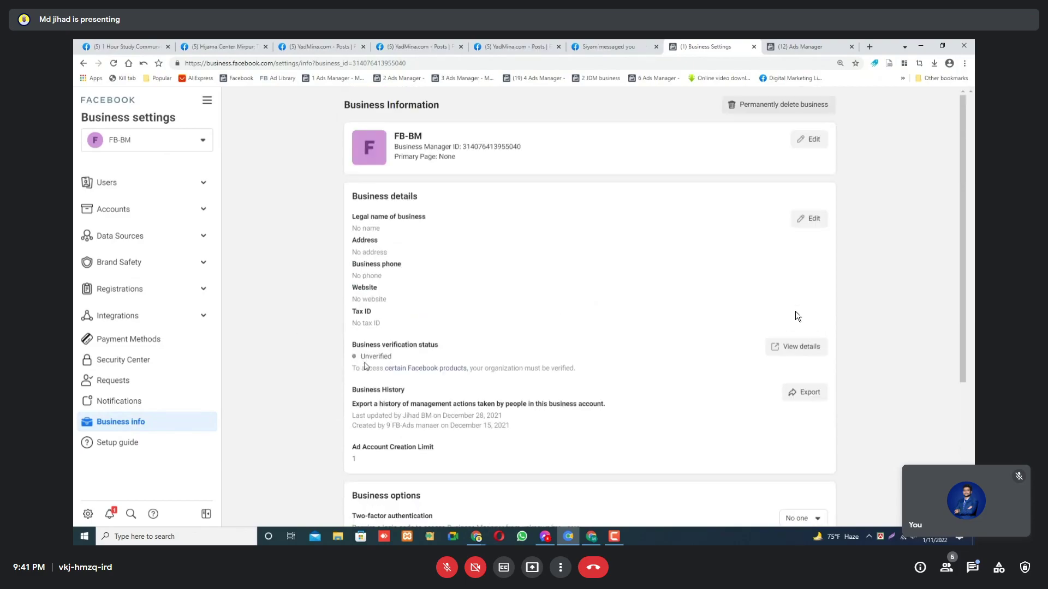
pyautogui.scroll(-2, 370, 376)
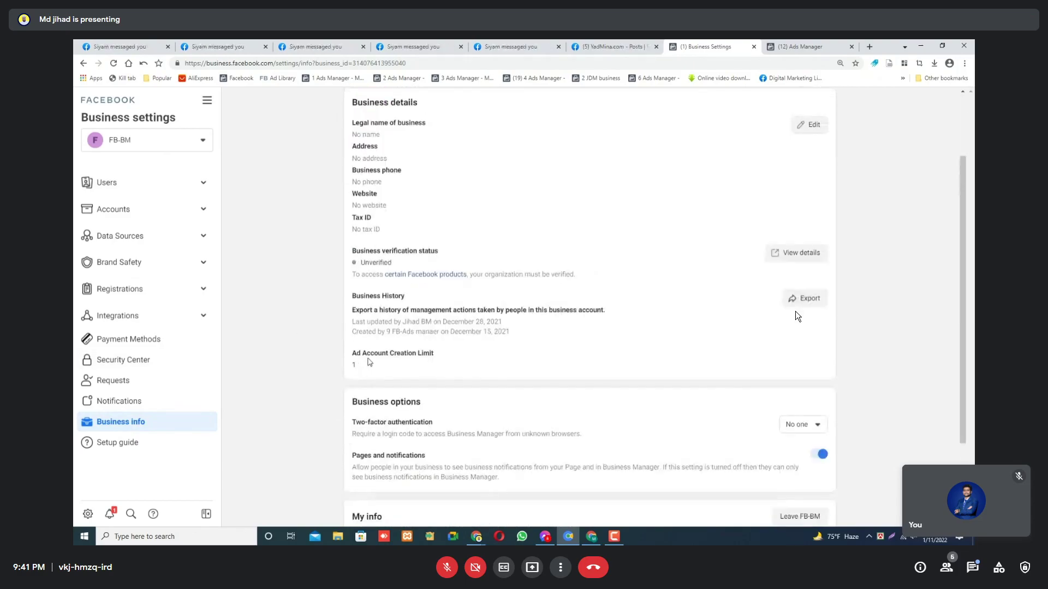
pyautogui.scroll(-2, 364, 364)
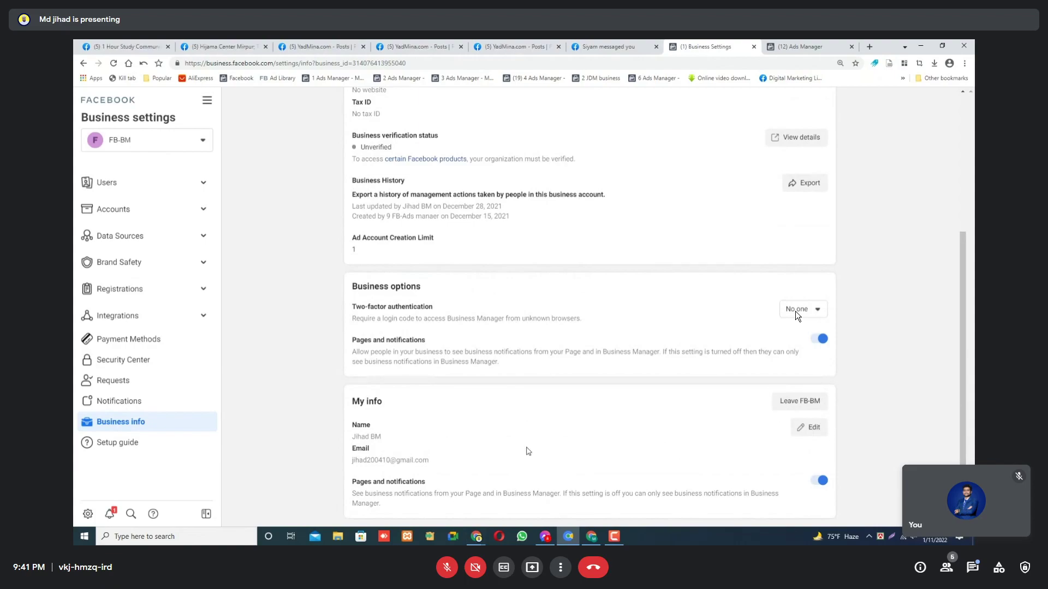
# Start editing My info, then cancel without saving any changes.
pyautogui.click(808, 427)
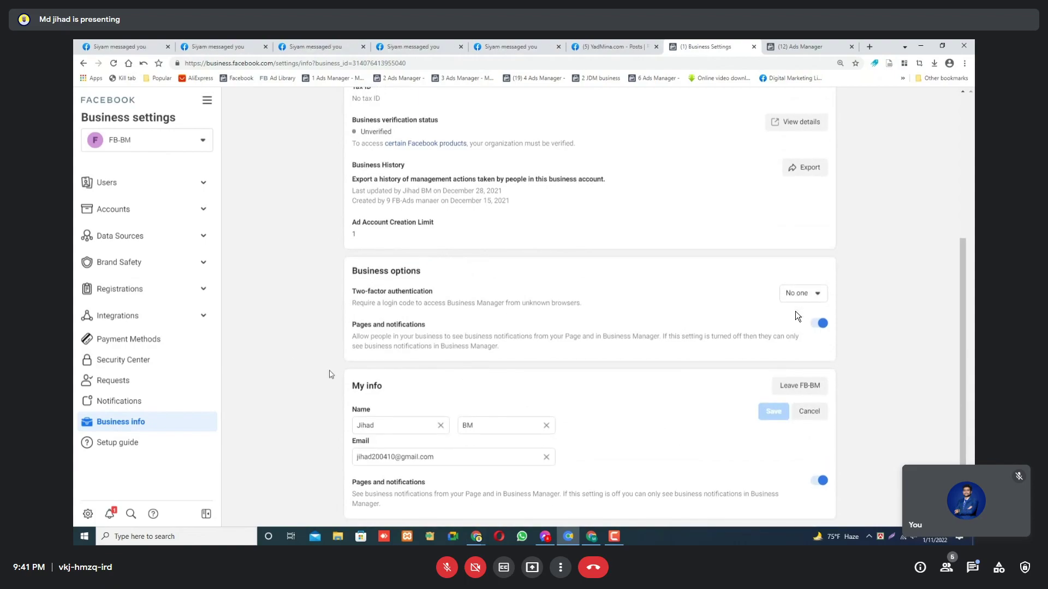
pyautogui.click(812, 412)
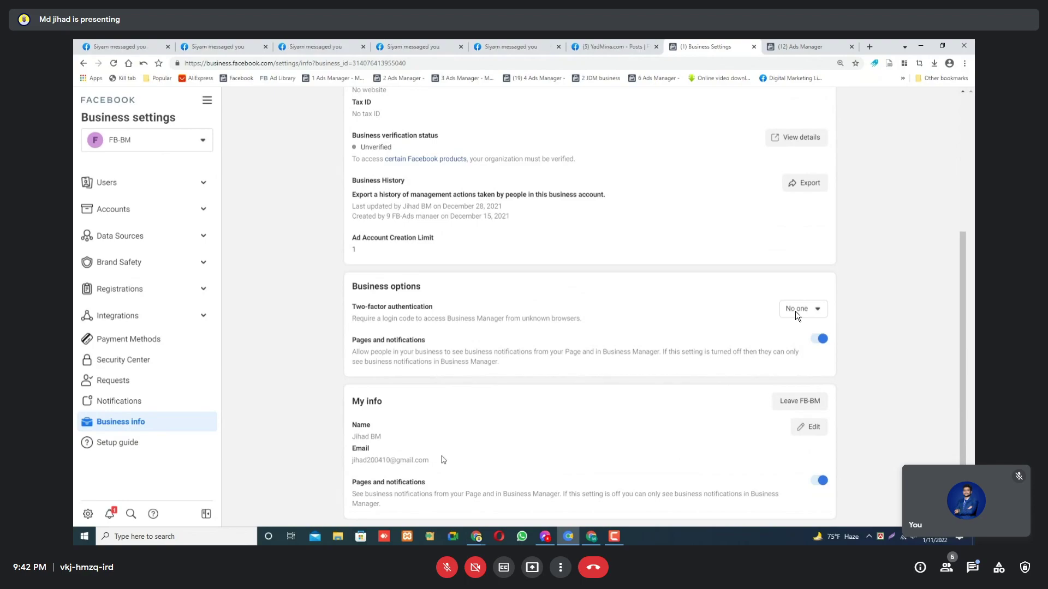
pyautogui.scroll(3, 796, 316)
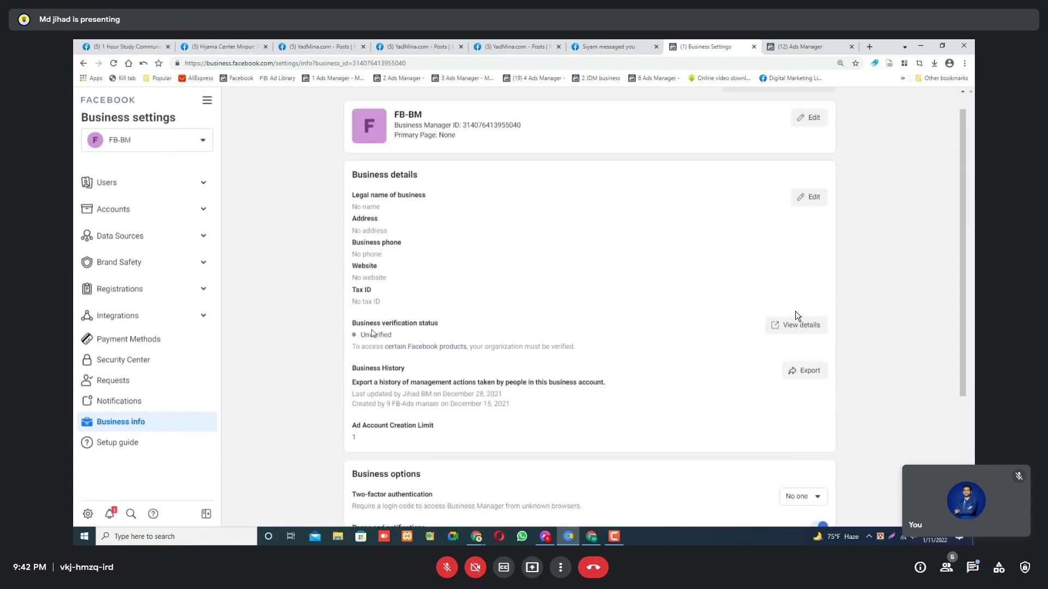
pyautogui.scroll(-3, 796, 315)
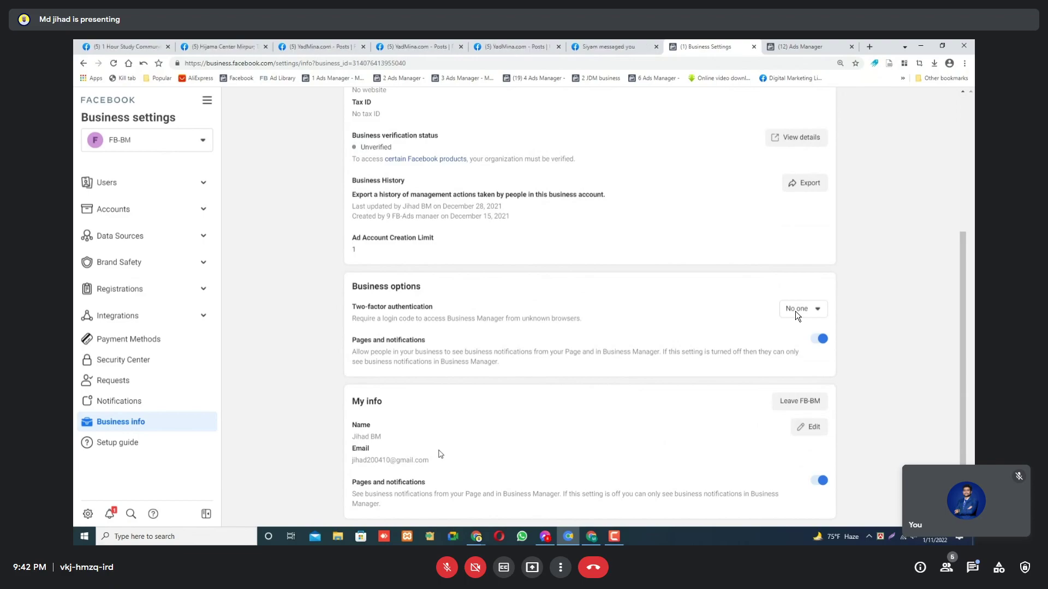
# Select the email address shown in My info and switch to the Canva presentation window.
pyautogui.tripleClick(367, 460)
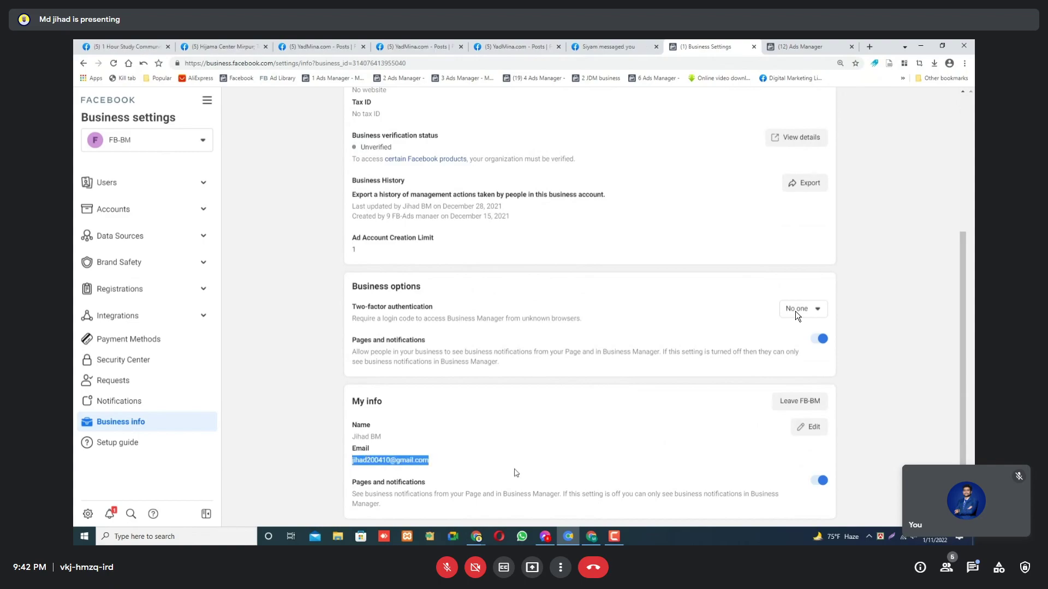
pyautogui.moveTo(477, 540)
pyautogui.click(448, 513)
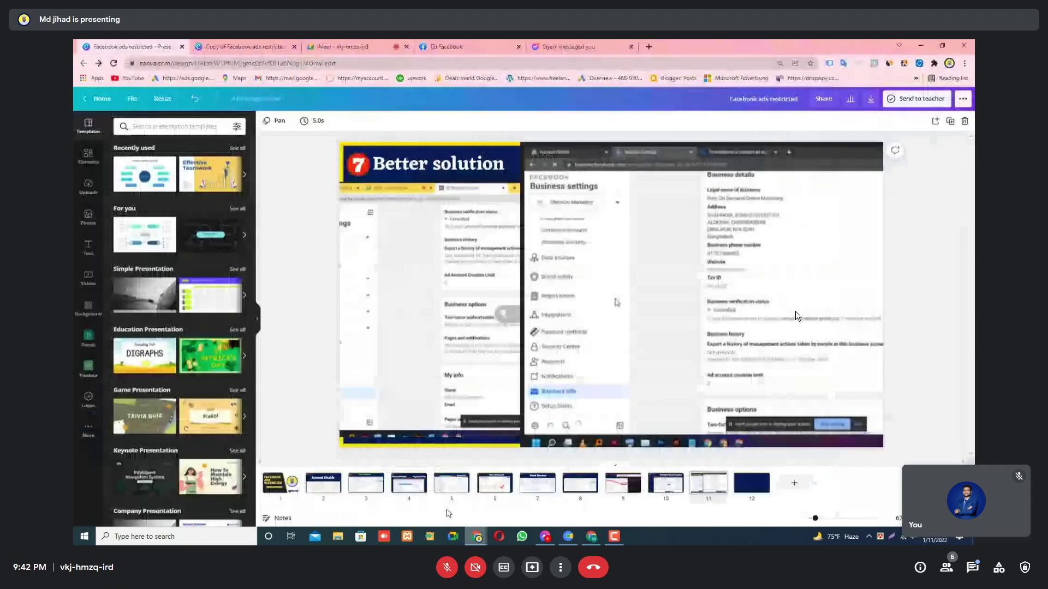
# Check the browser profile menu and cycle through windows back to the Canva presentation.
pyautogui.click(949, 62)
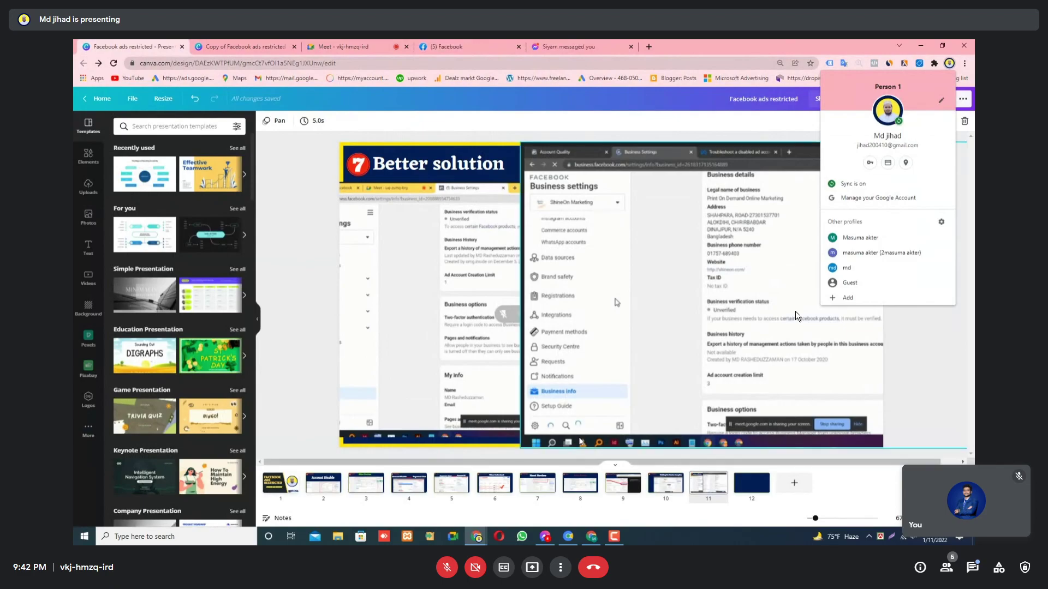
pyautogui.hotkey('alt', 'Tab')
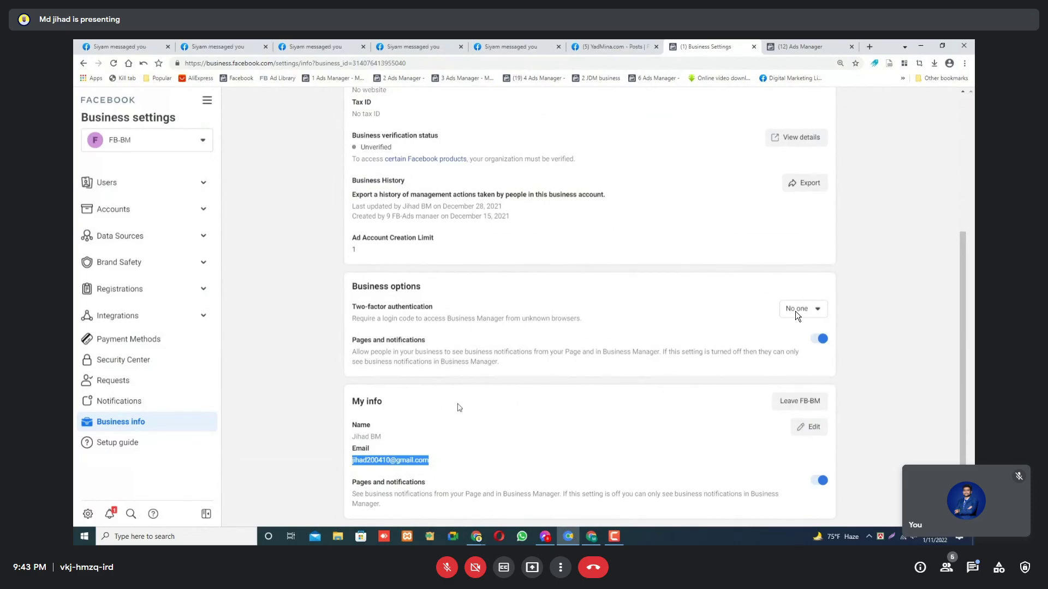
pyautogui.click(590, 536)
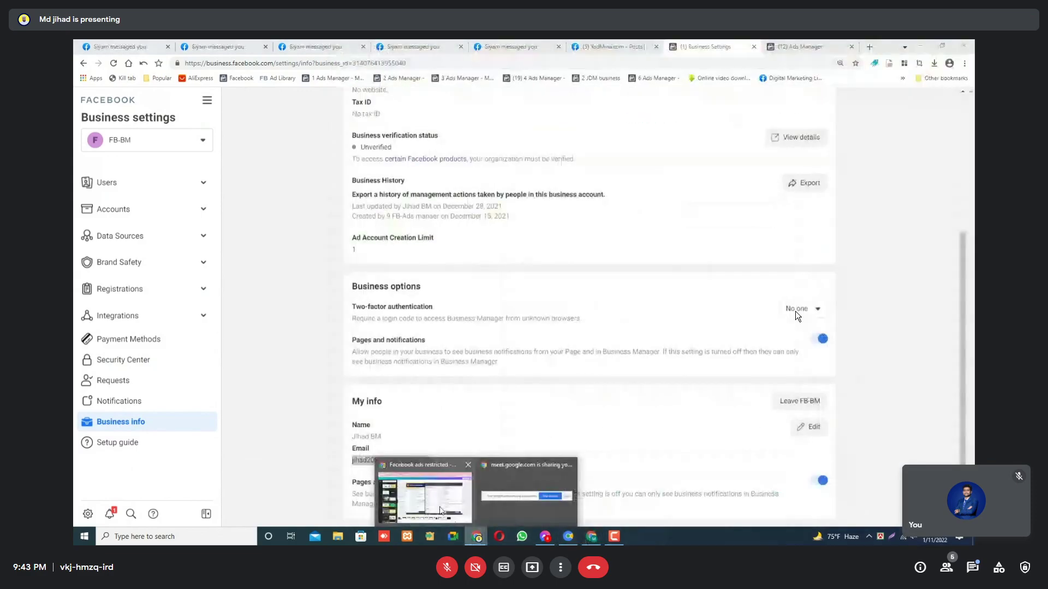
pyautogui.click(441, 510)
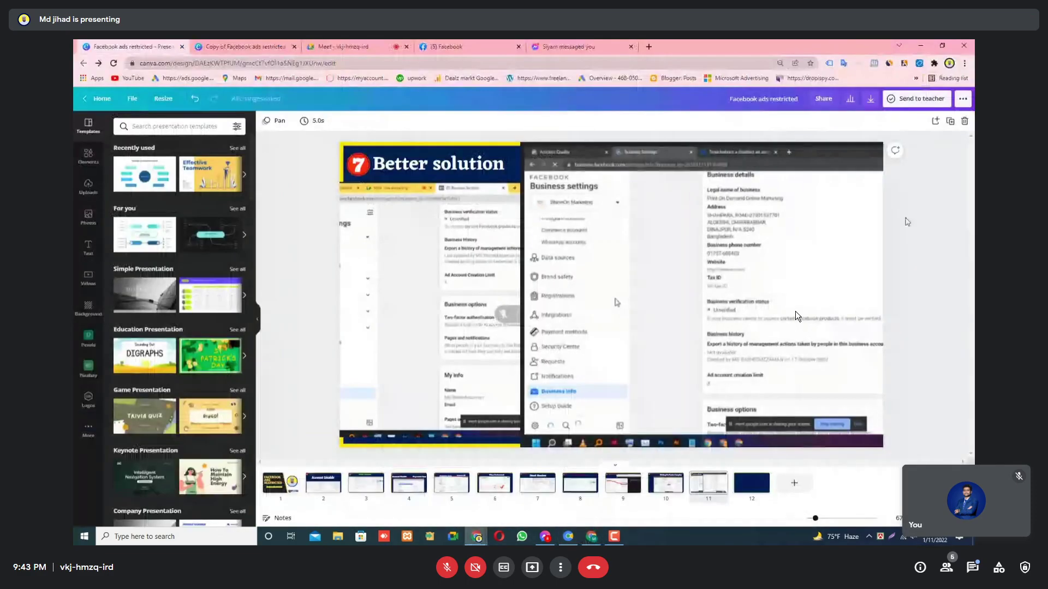
# Open Gmail in a new tab from the bookmarks bar.
pyautogui.rightClick(289, 80)
pyautogui.click(319, 88)
pyautogui.click(689, 46)
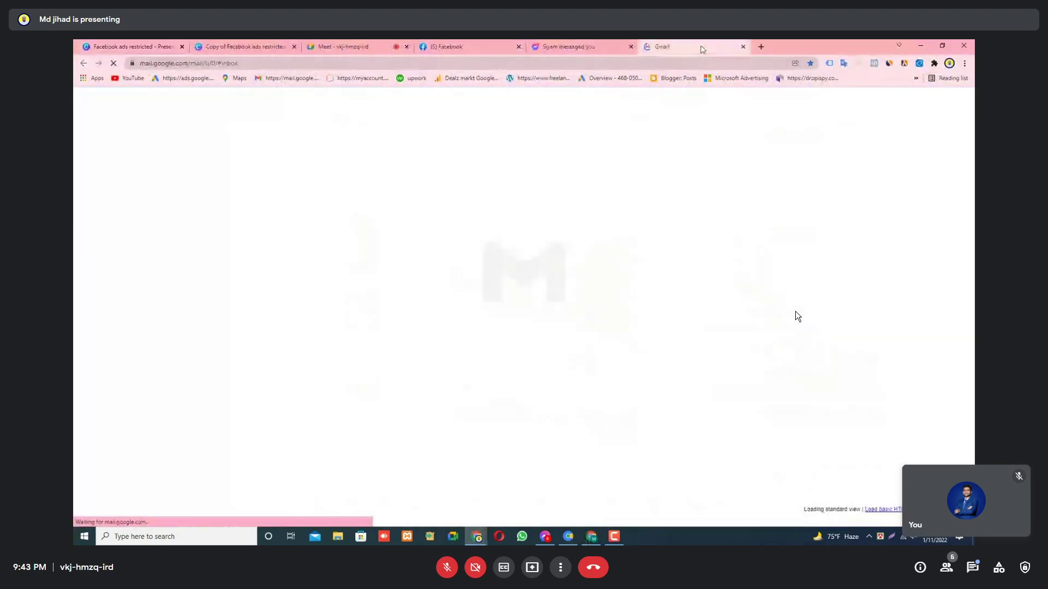
# Open the top Facebook Ads receipt email in Gmail, then go back to the Primary inbox.
pyautogui.click(958, 102)
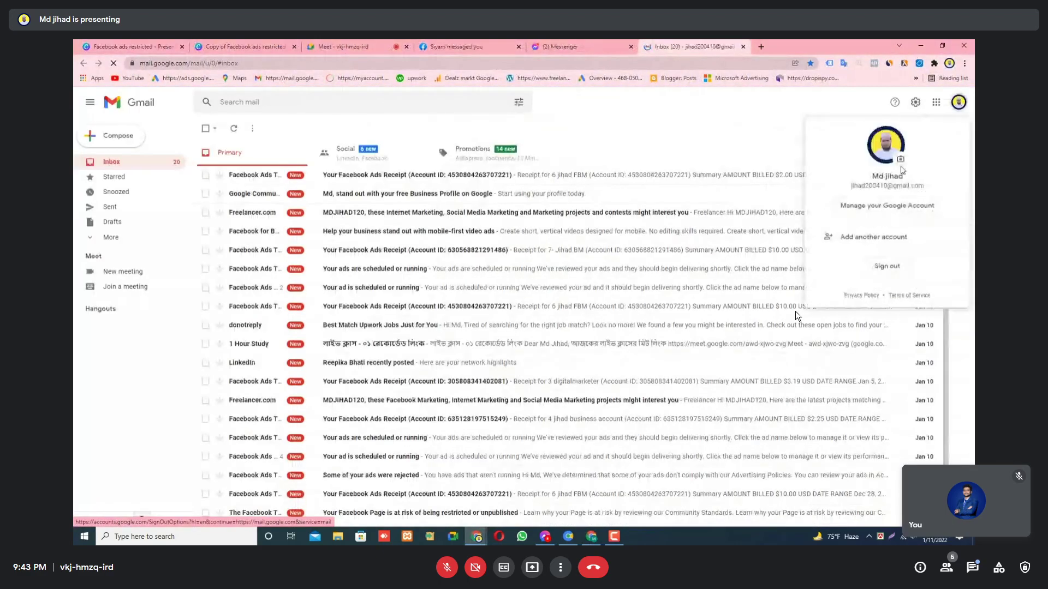
pyautogui.click(647, 118)
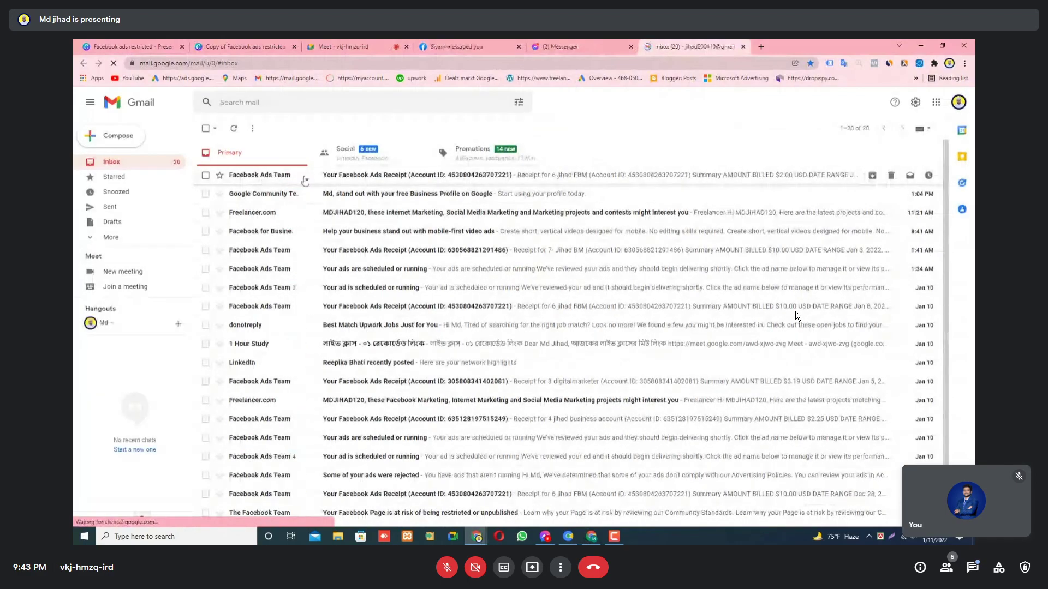
pyautogui.click(569, 537)
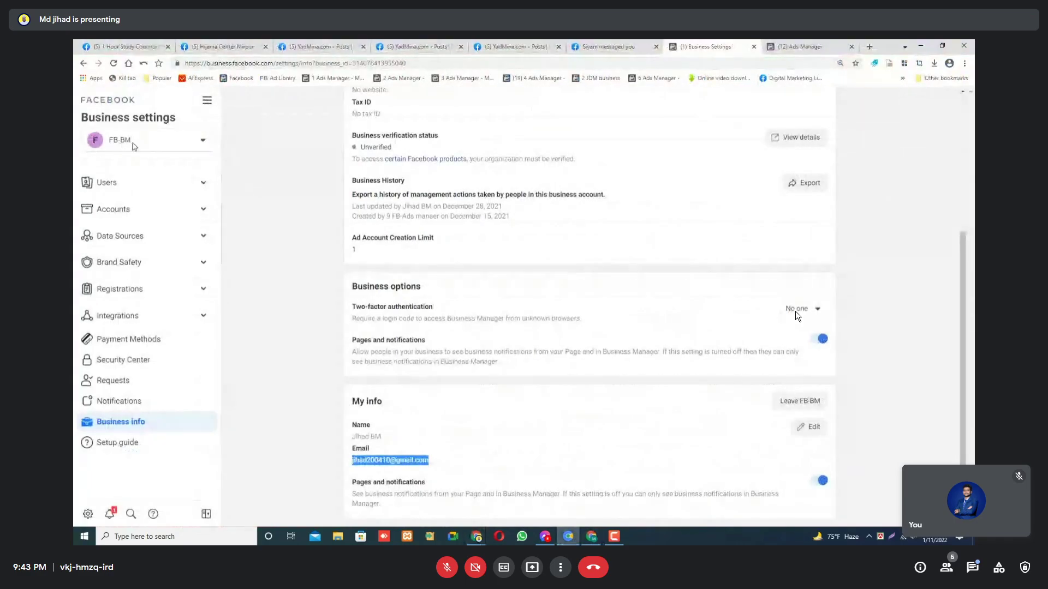
pyautogui.click(925, 43)
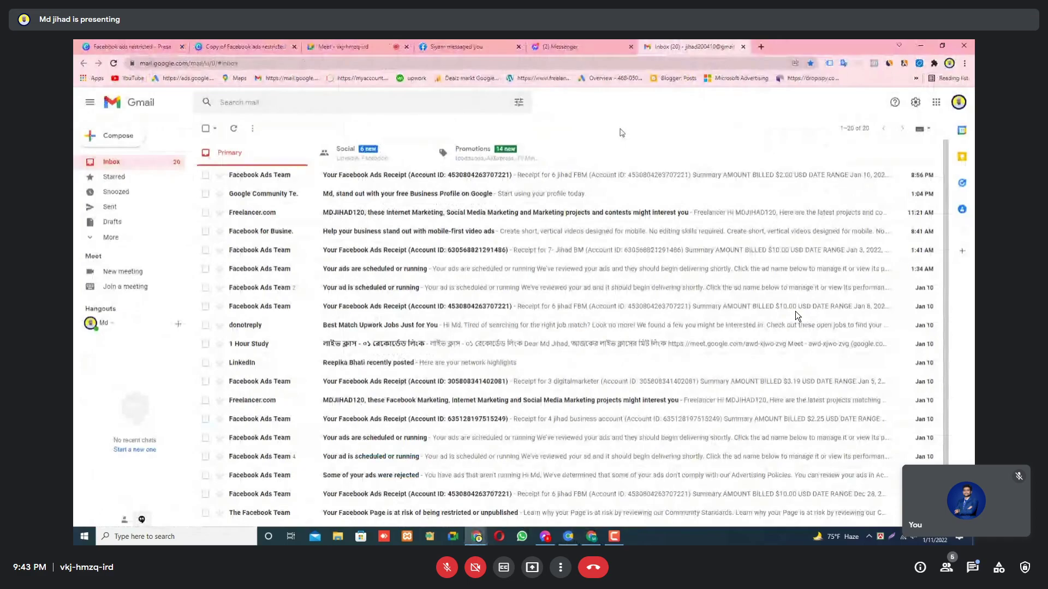
pyautogui.click(291, 176)
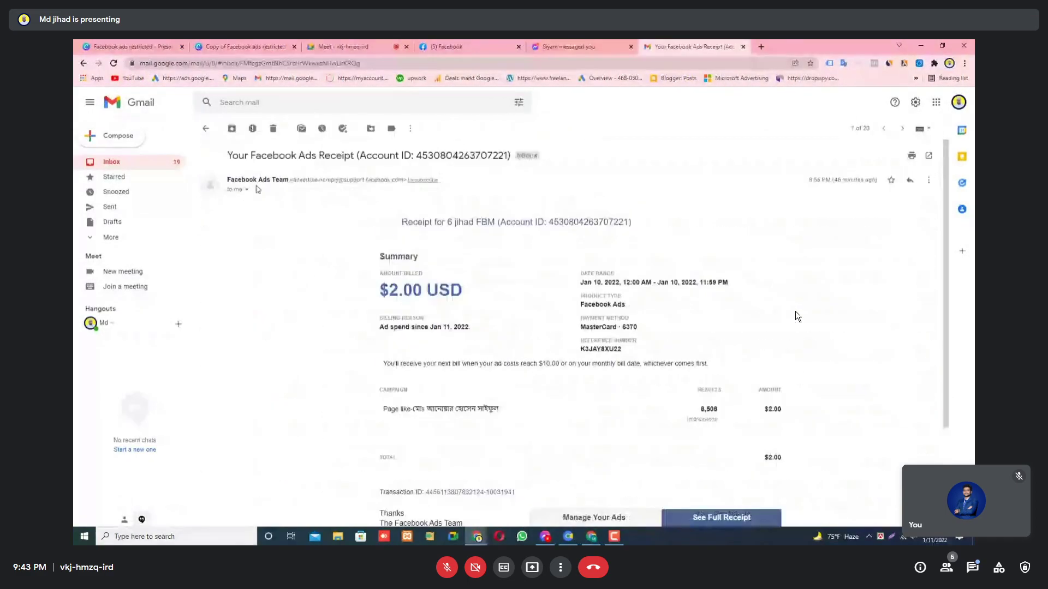
pyautogui.click(206, 128)
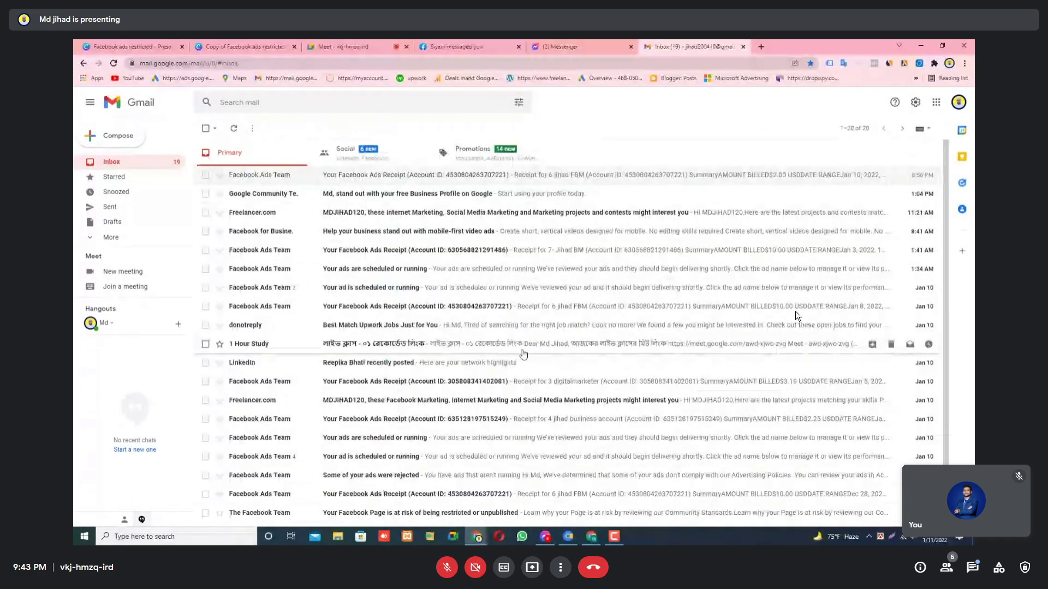